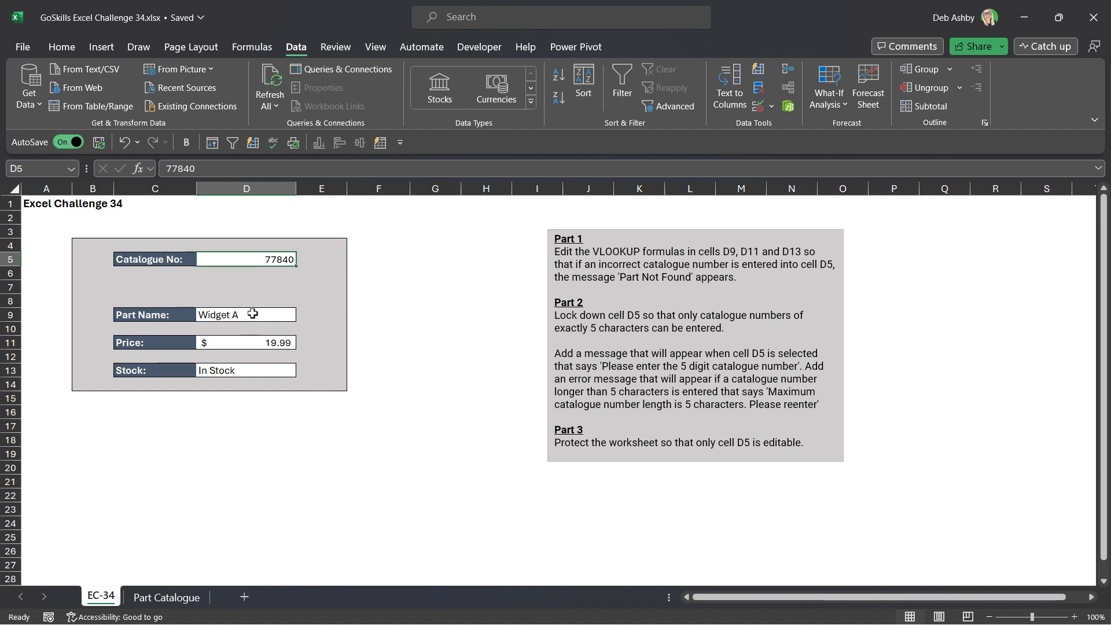
Step: Check the Part Catalogue sheet and enter the unlisted catalogue number 12345 in cell D5 of the EC-34 sheet
click(167, 598)
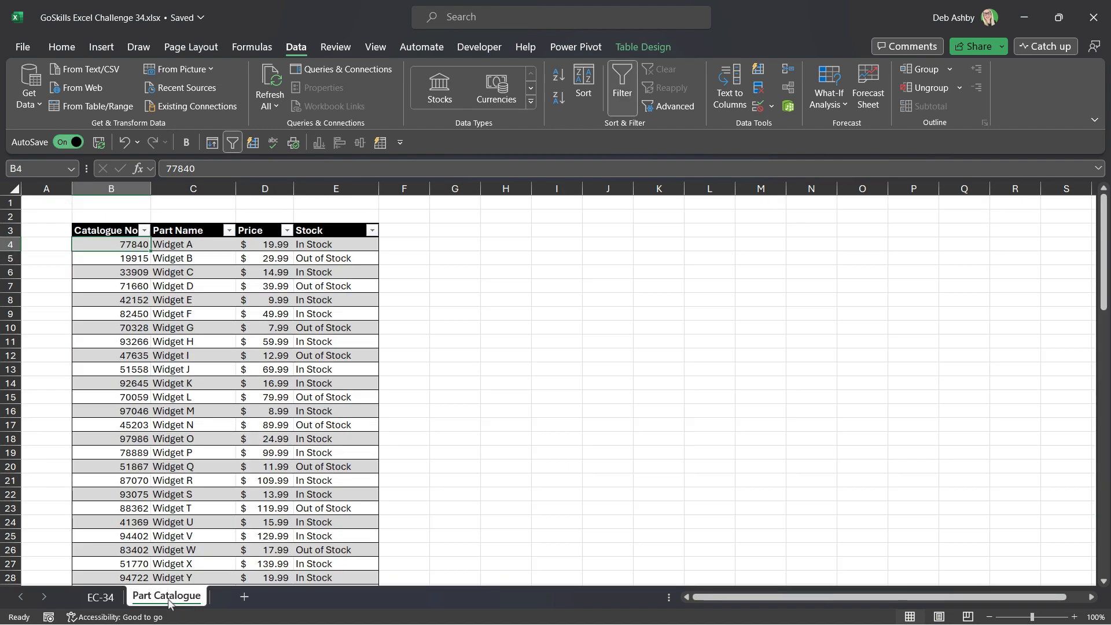
click(92, 596)
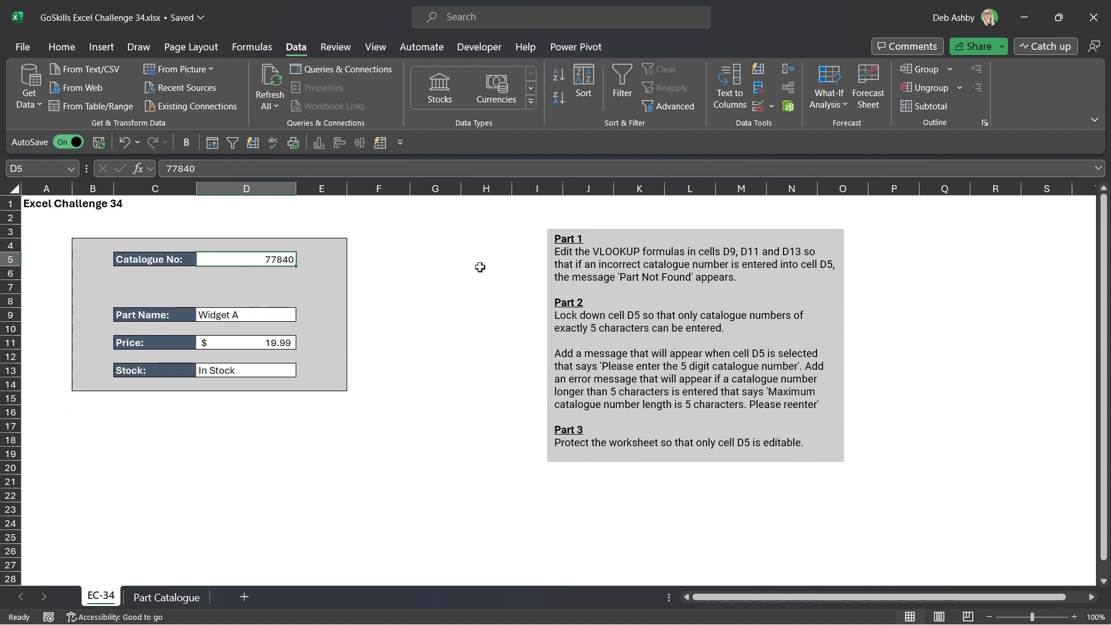
text(123)
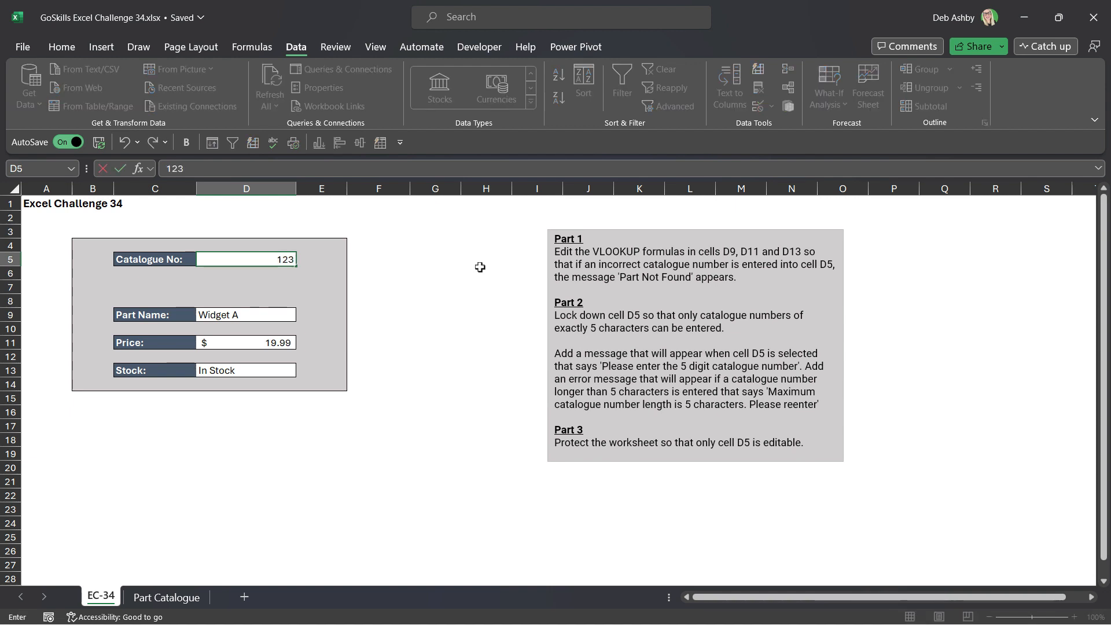
text(45)
key(Return)
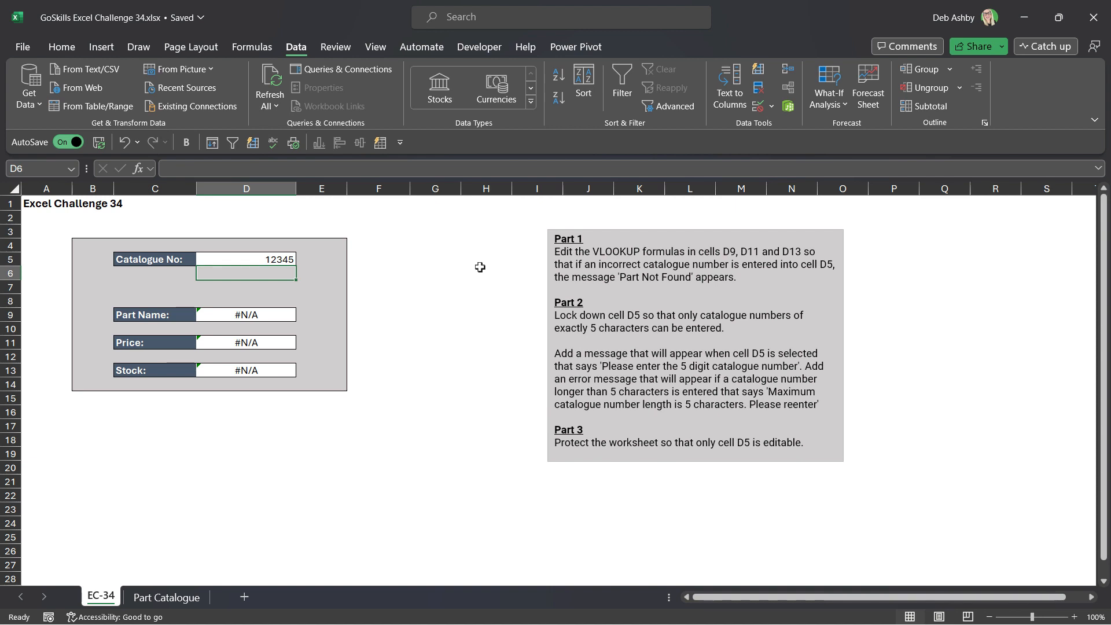
Step: Examine the VLOOKUP formulas behind the part name, price and stock cells D9, D11 and D13
click(263, 319)
click(278, 343)
click(277, 373)
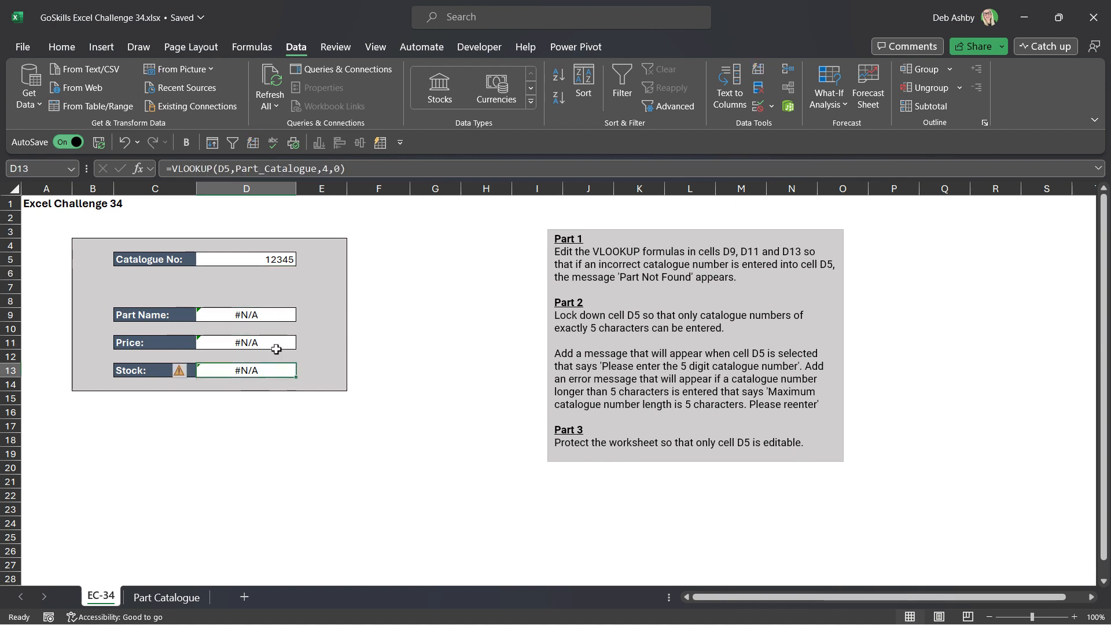
click(277, 339)
Step: Wrap the VLOOKUP formula in D9 in IFNA so that an unmatched catalogue number returns "Part Not Found"
click(278, 316)
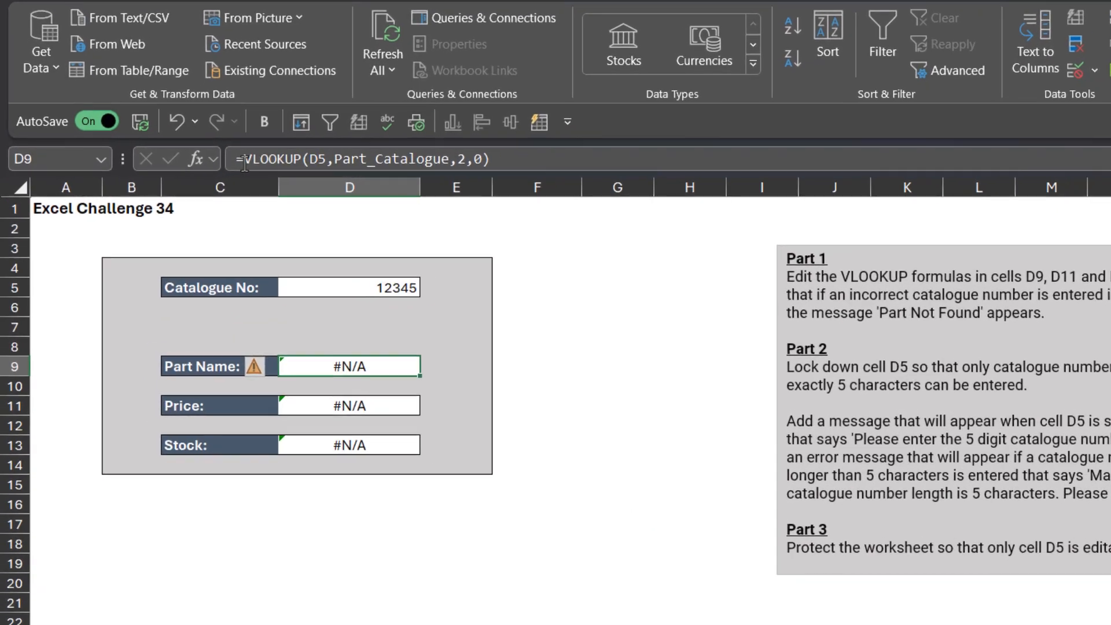
click(185, 167)
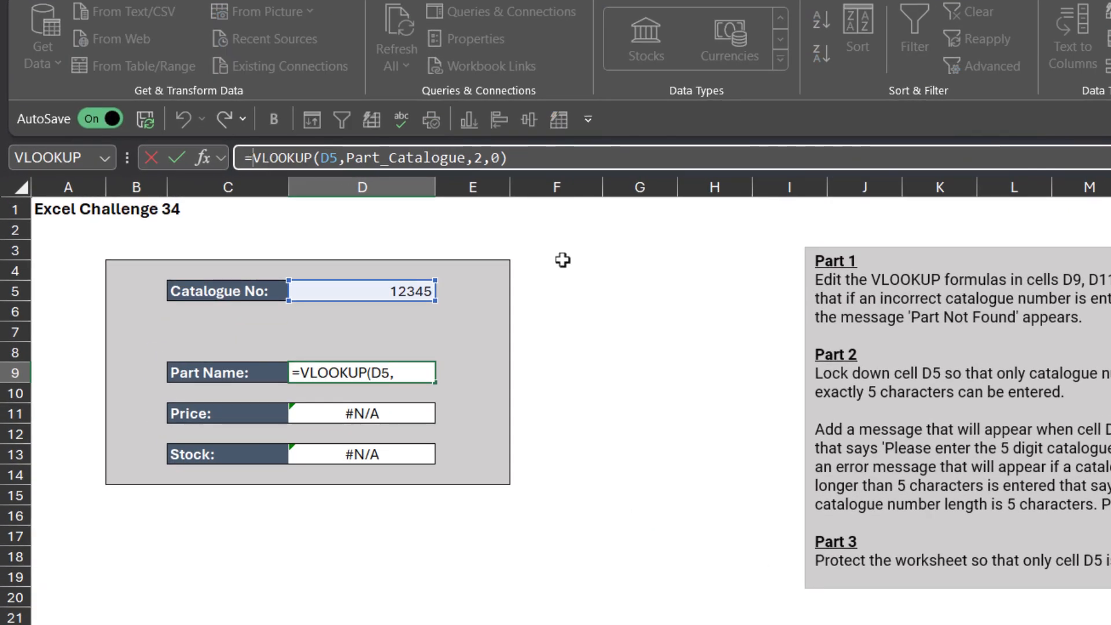
text(IFNA)
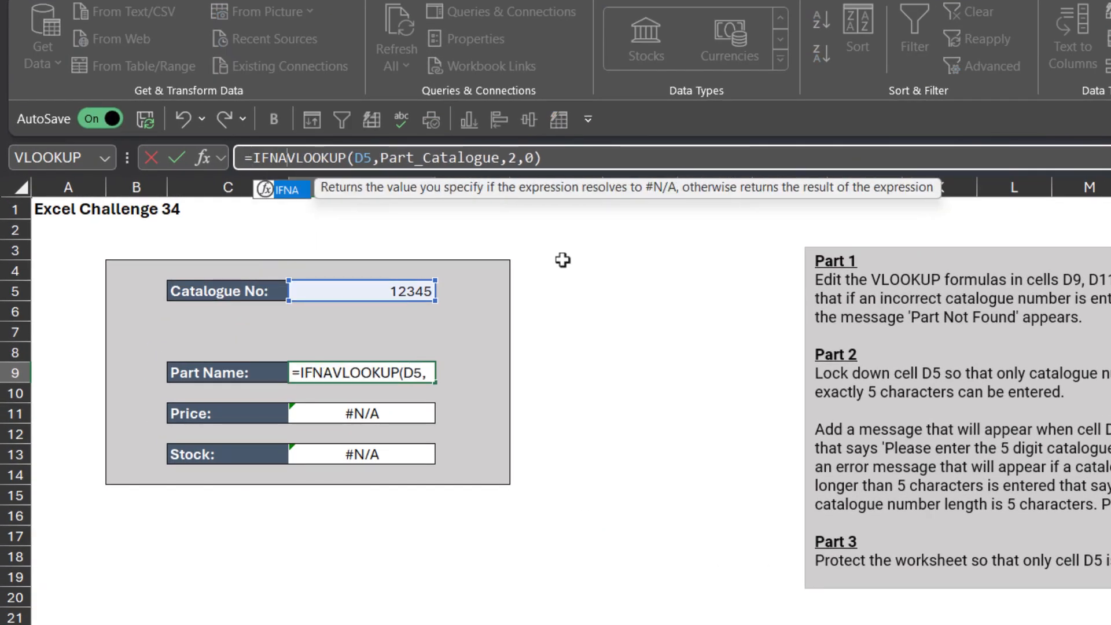
text(()
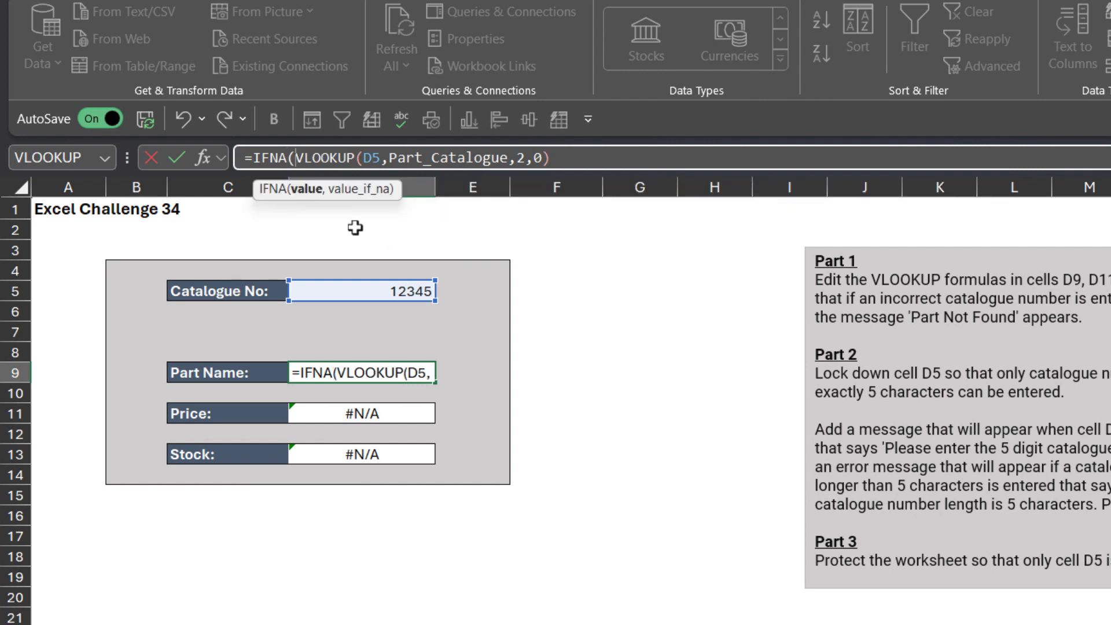
click(307, 190)
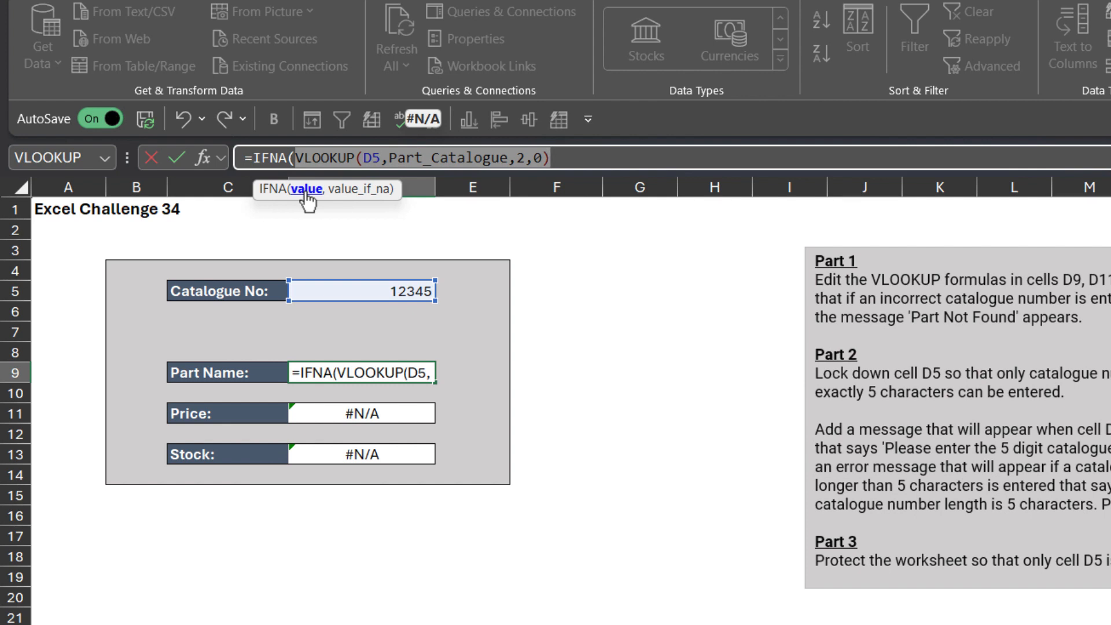
click(576, 161)
text(,)
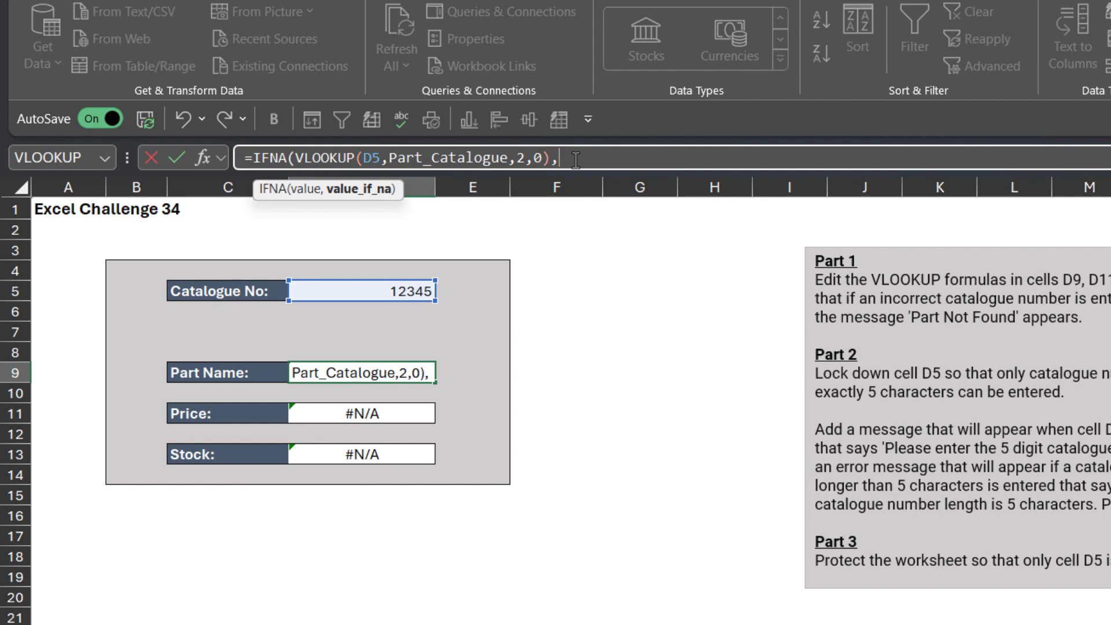
text("Pa)
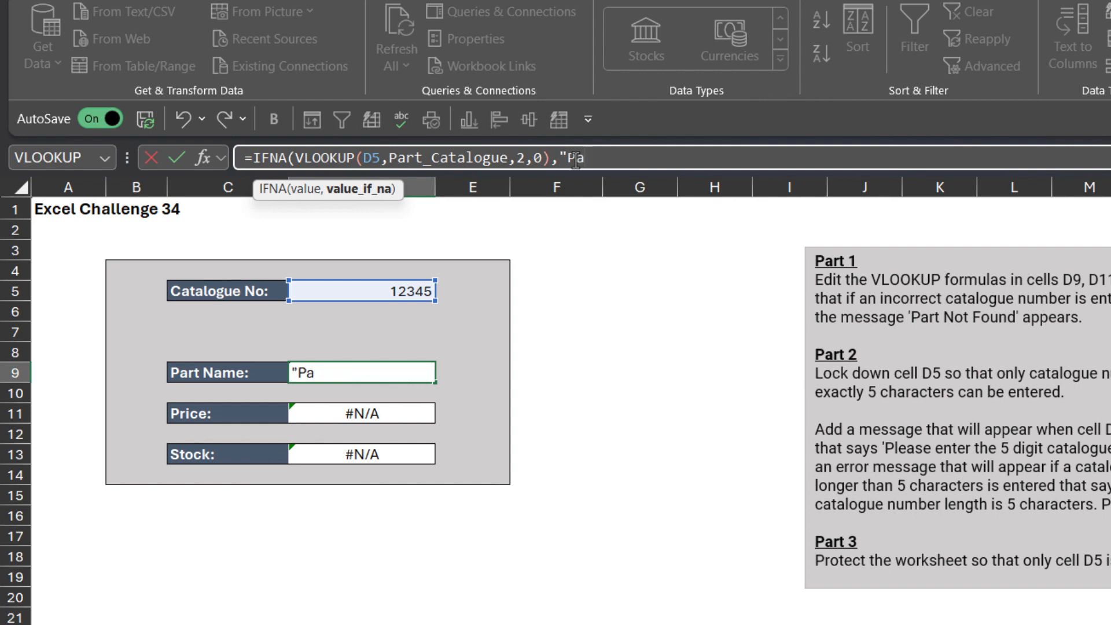
text(rt Not Found")
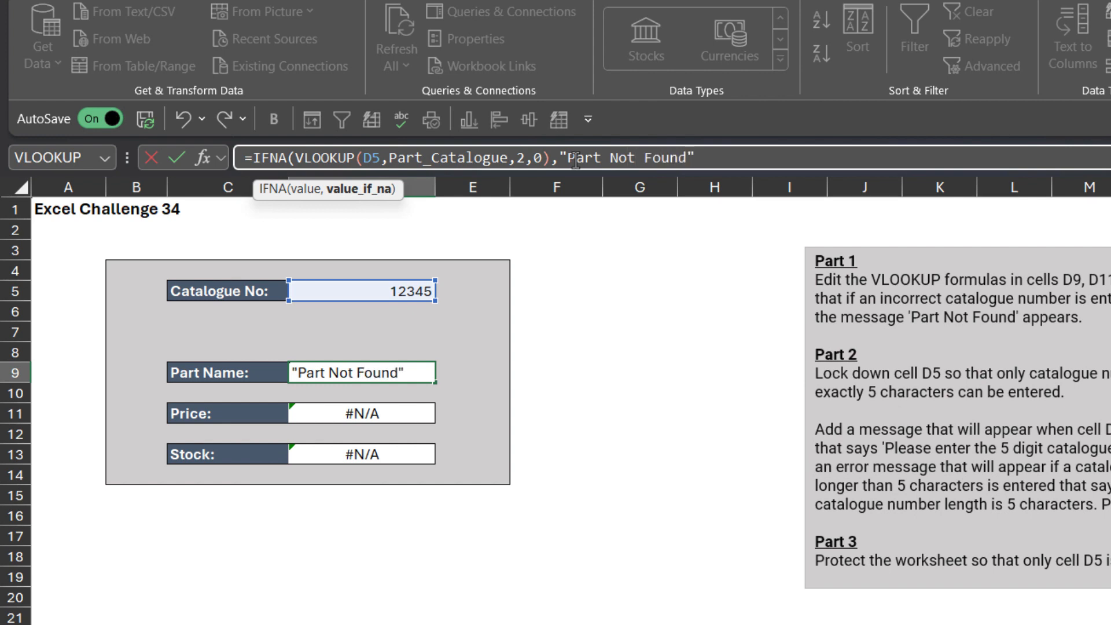
text())
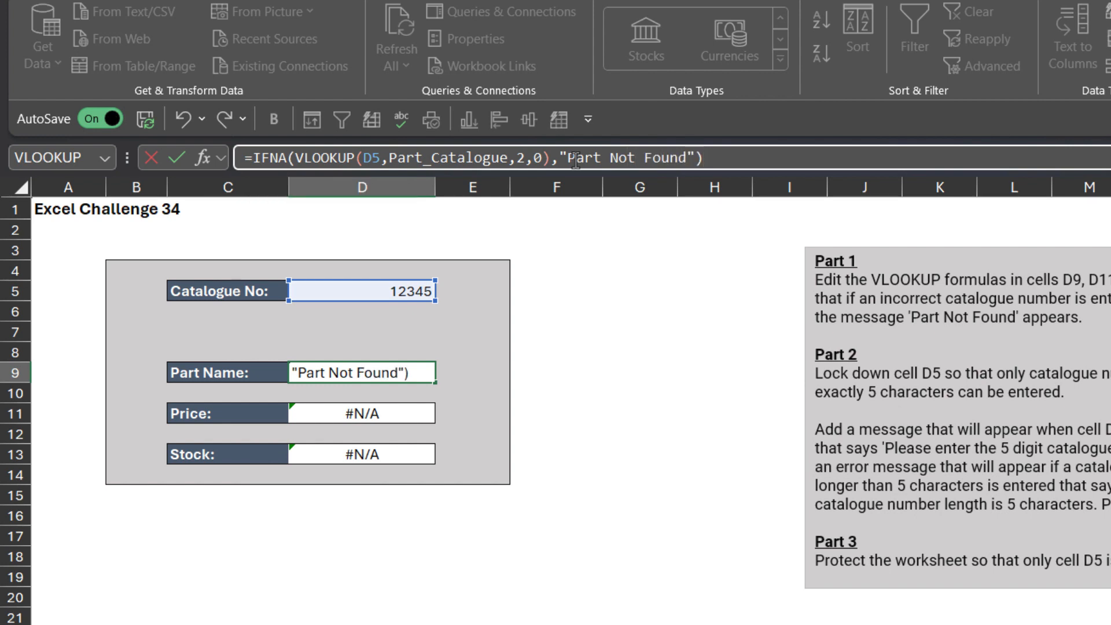
key(Return)
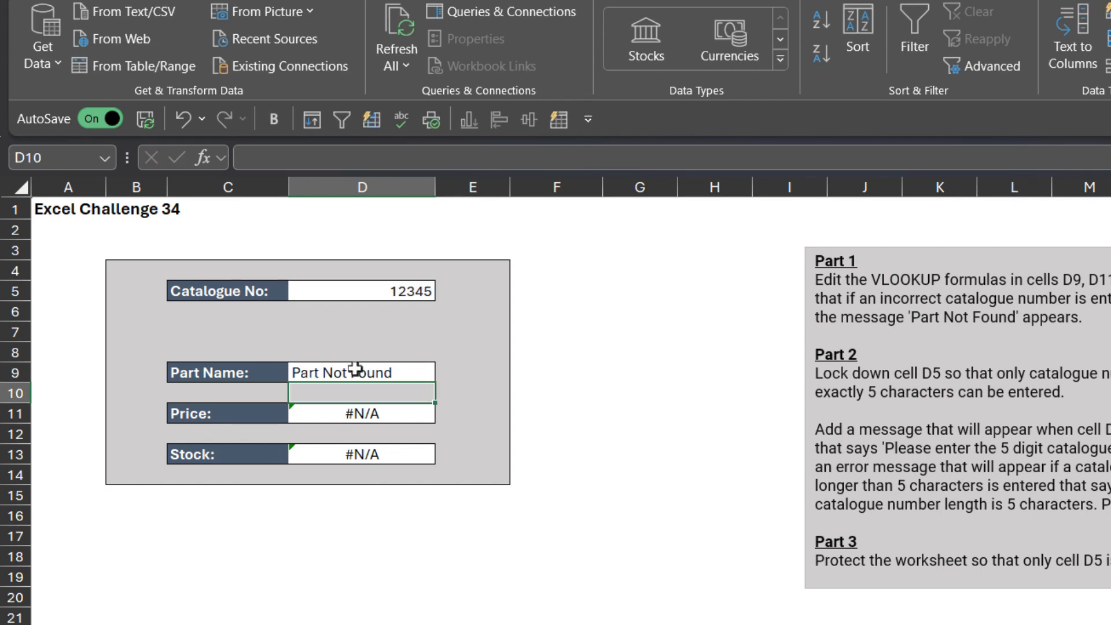
Step: Wrap the VLOOKUP in D11 in IFNA and the one in D13 in IFERROR, both returning "Part Not Found"
click(366, 414)
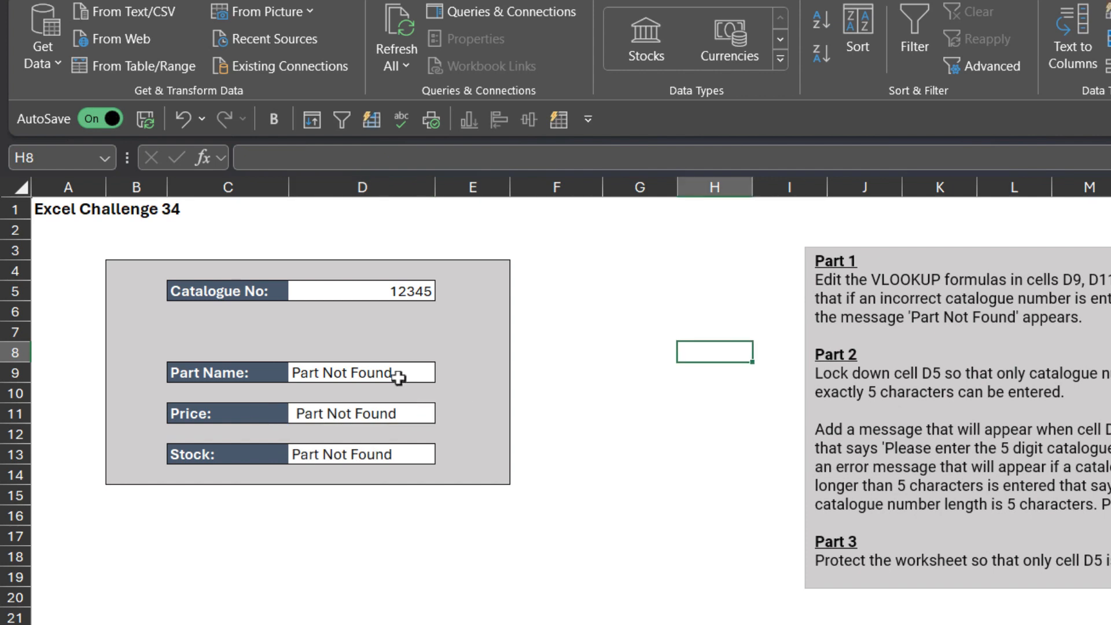
click(398, 374)
click(391, 413)
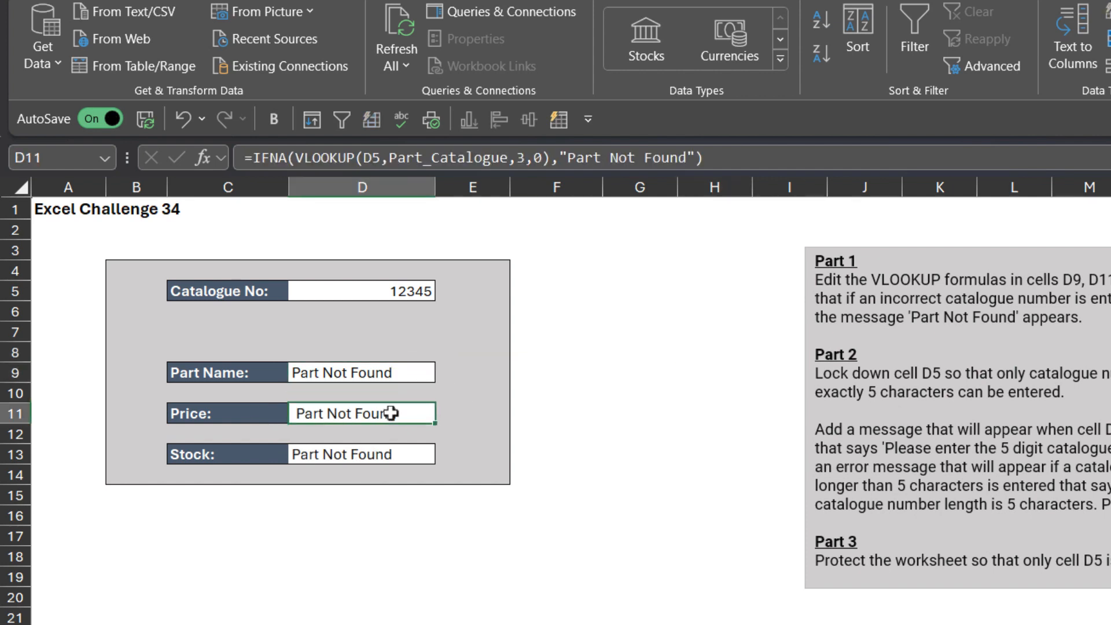
click(379, 454)
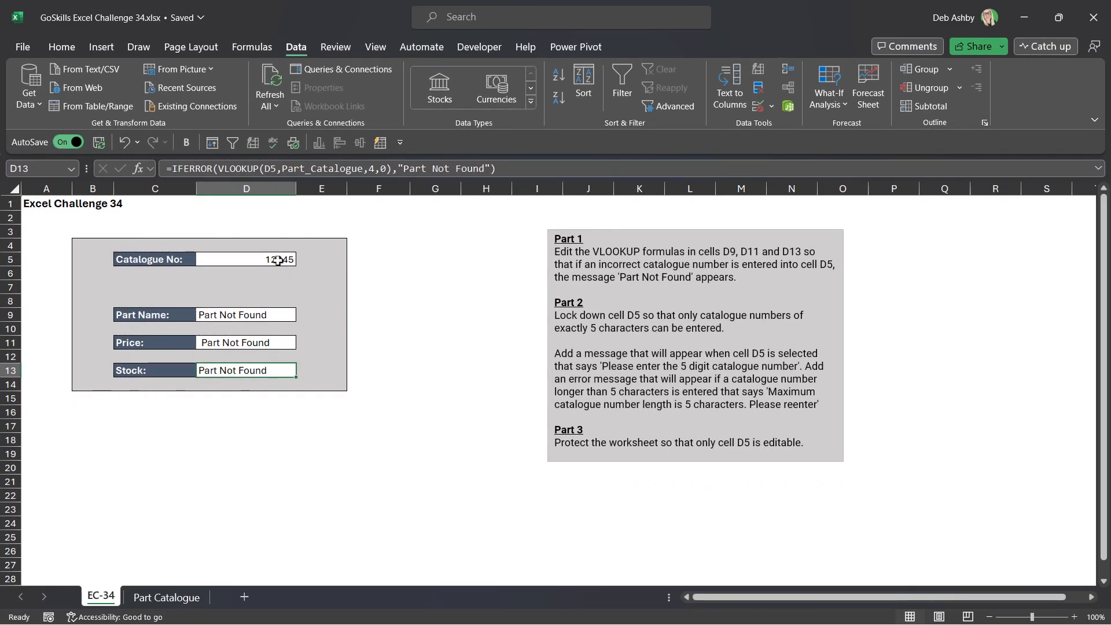
Step: Enter the valid catalogue number 77840 in cell D5 to test the edited lookup formulas
click(278, 261)
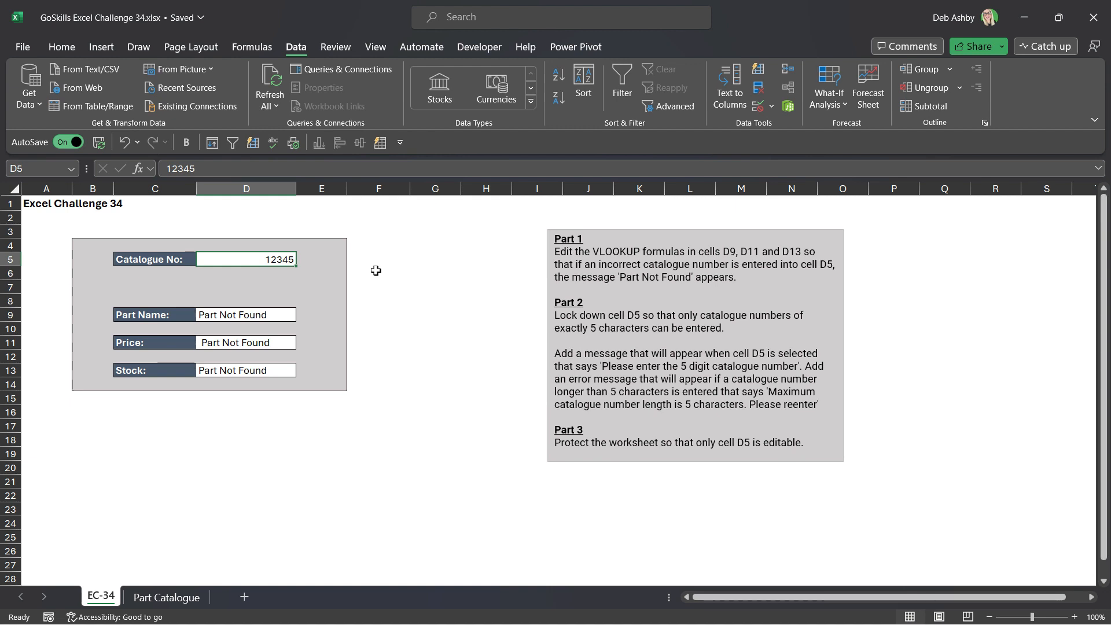
text(77840)
key(Return)
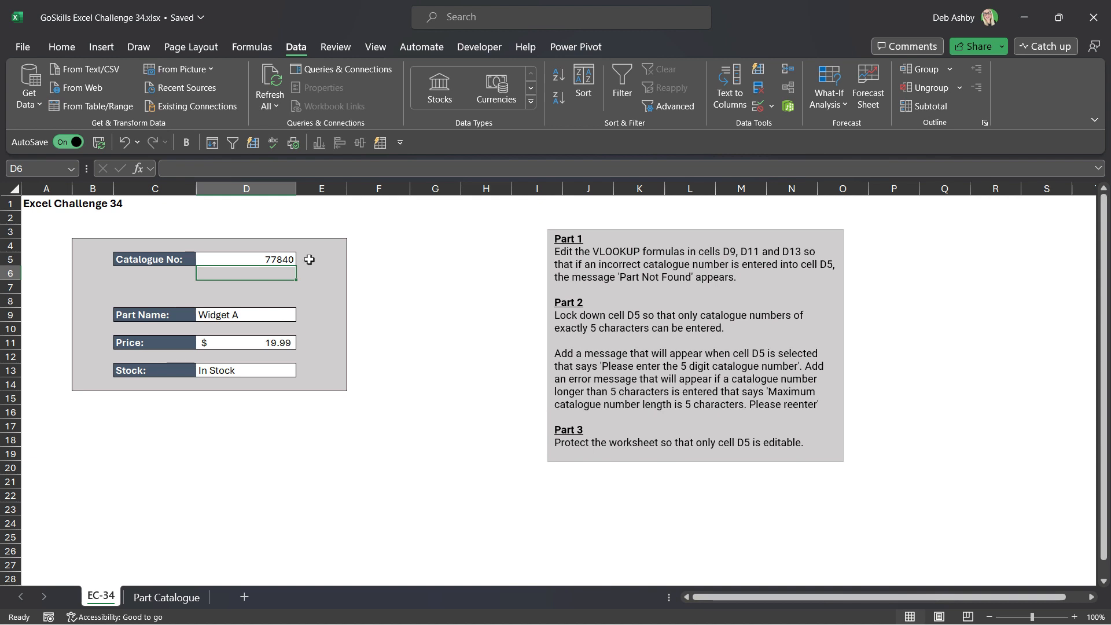
Step: Add data validation to cell D5 that allows only entries with a text length equal to 5
click(289, 259)
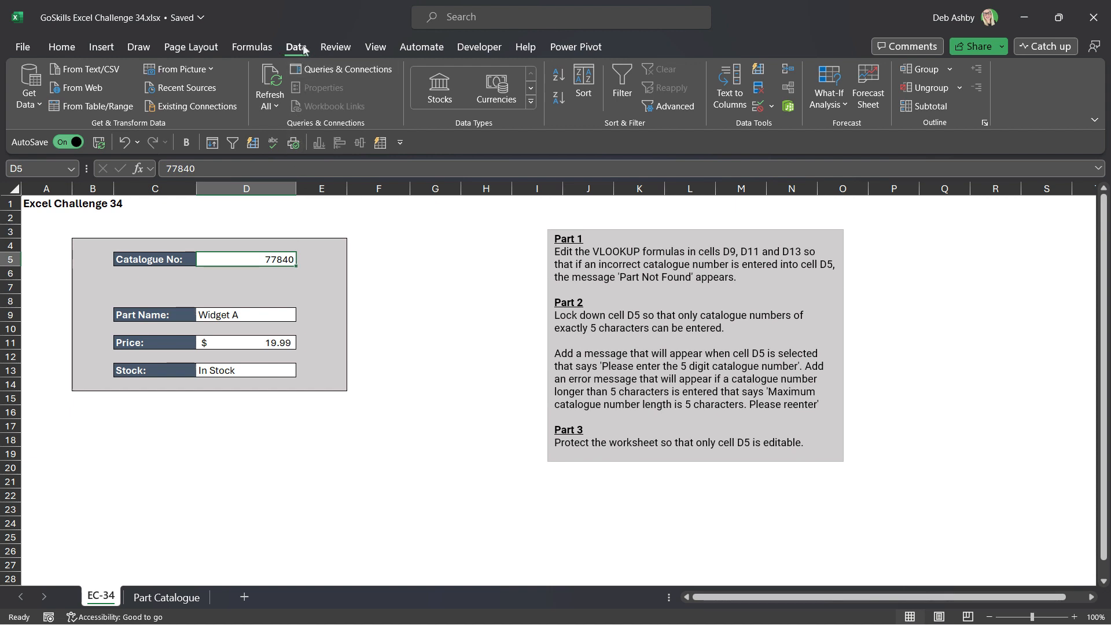
click(771, 105)
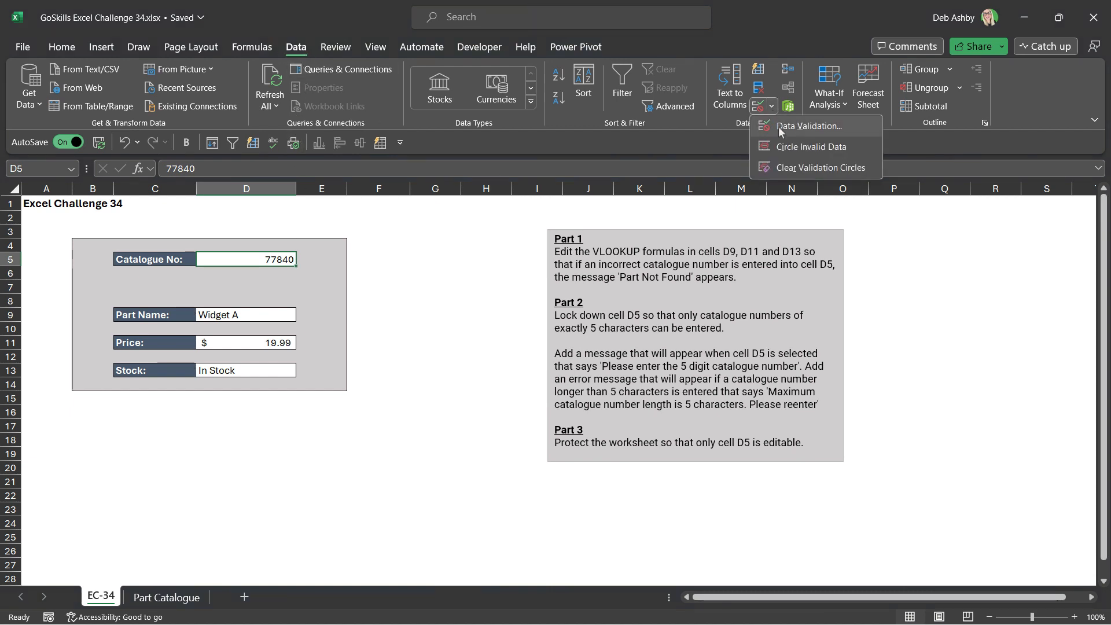
click(779, 126)
drag(486, 166, 475, 205)
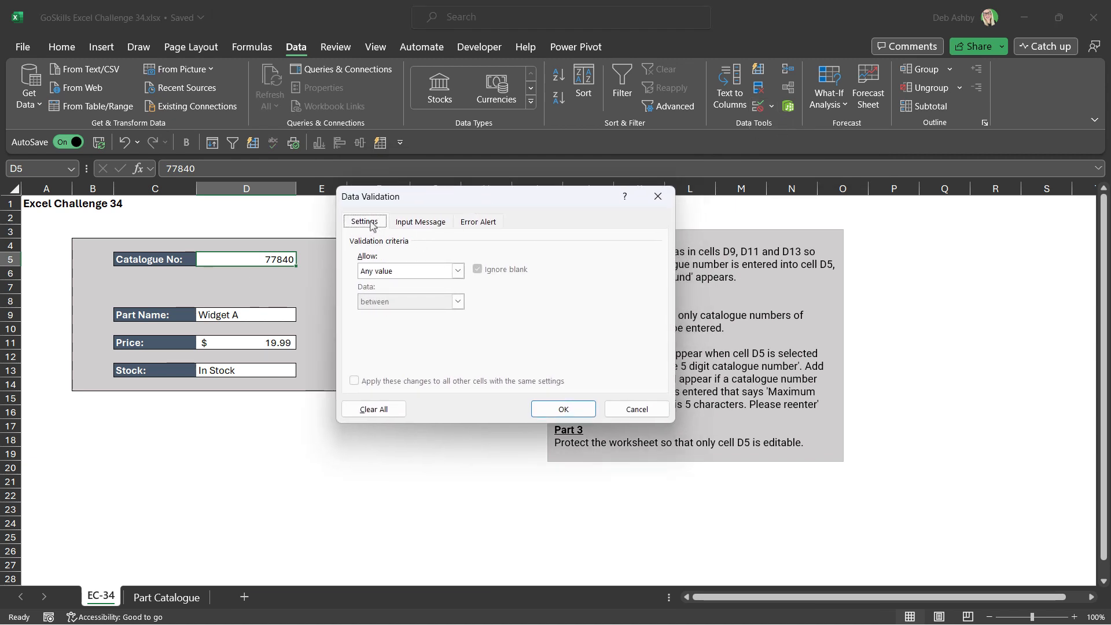
click(418, 223)
click(478, 221)
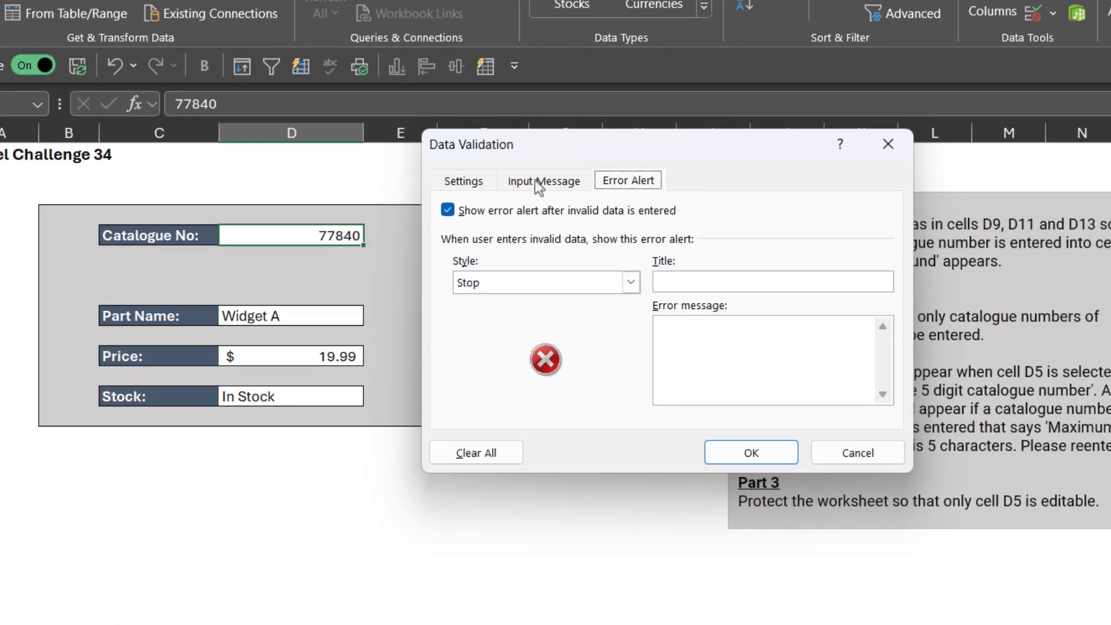
click(474, 183)
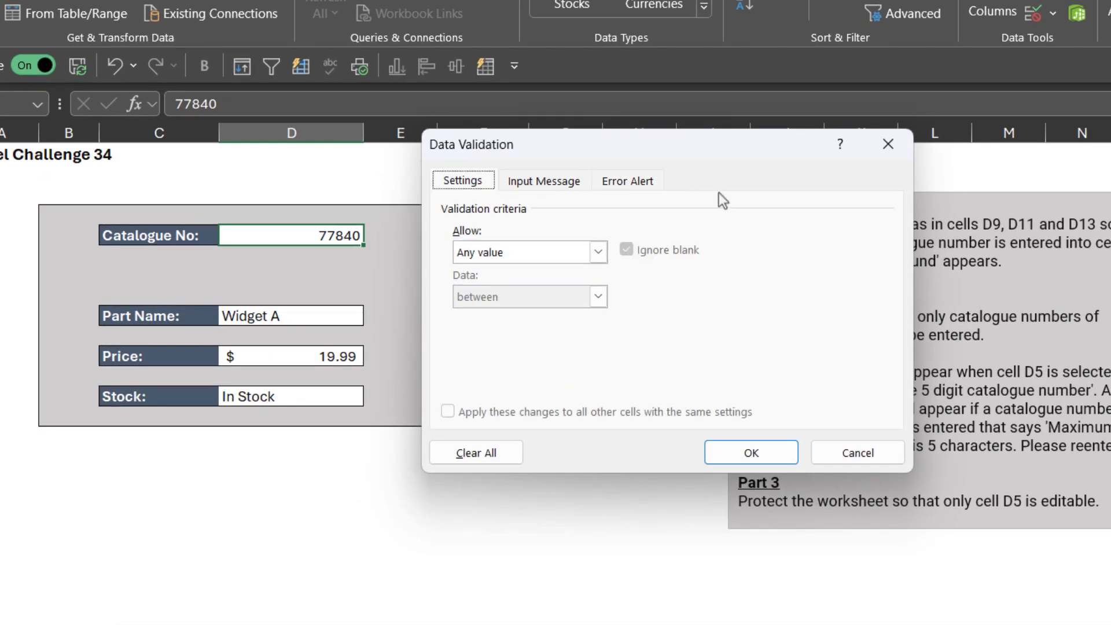
click(599, 252)
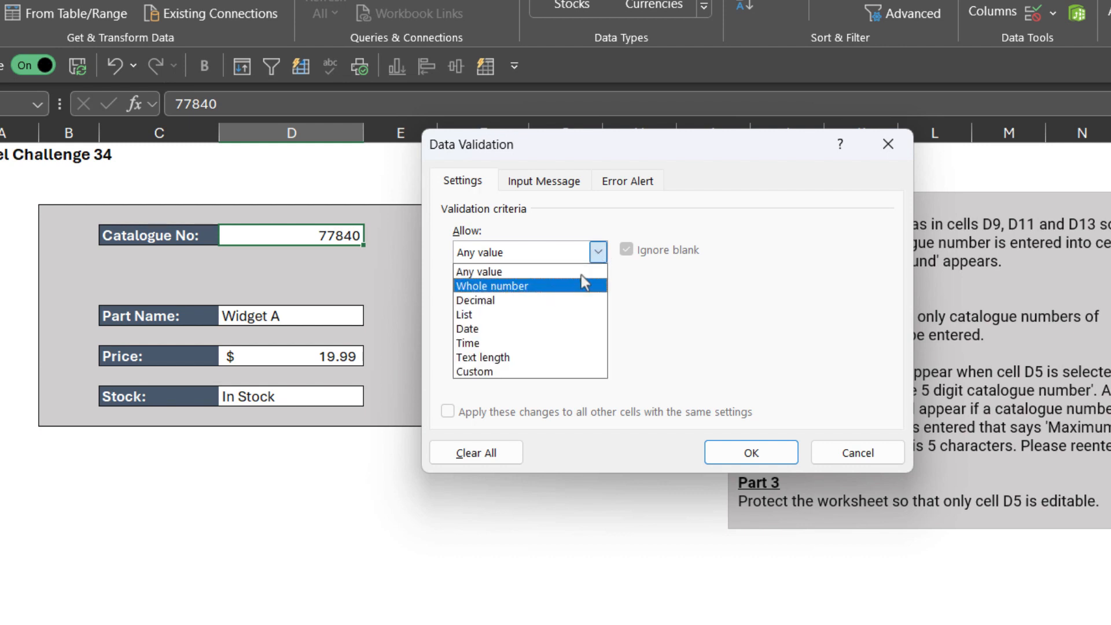
click(508, 360)
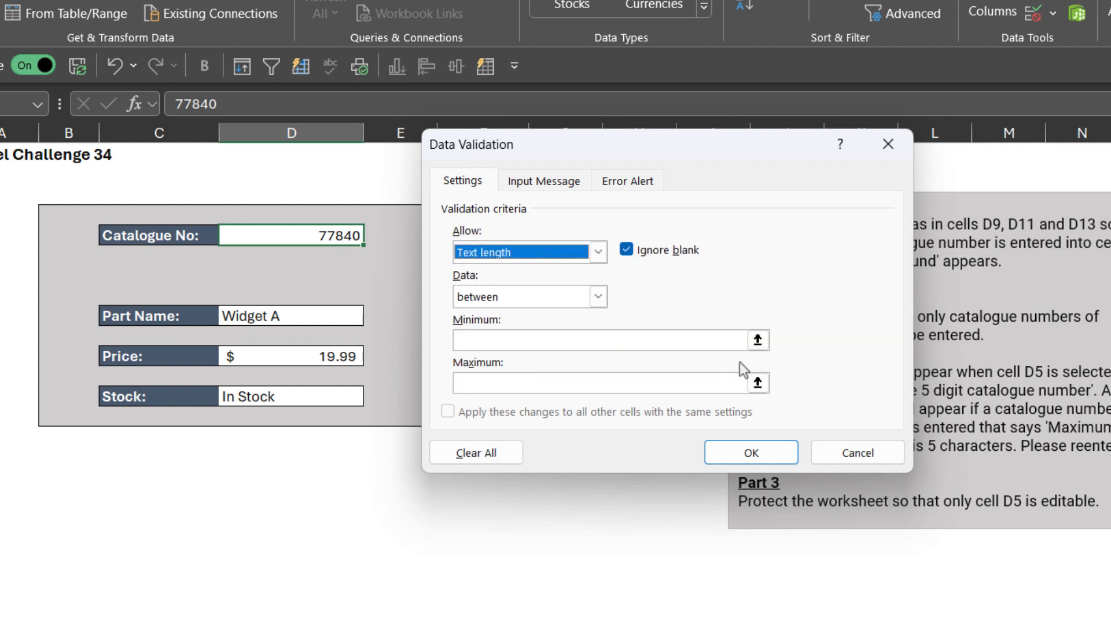
click(600, 296)
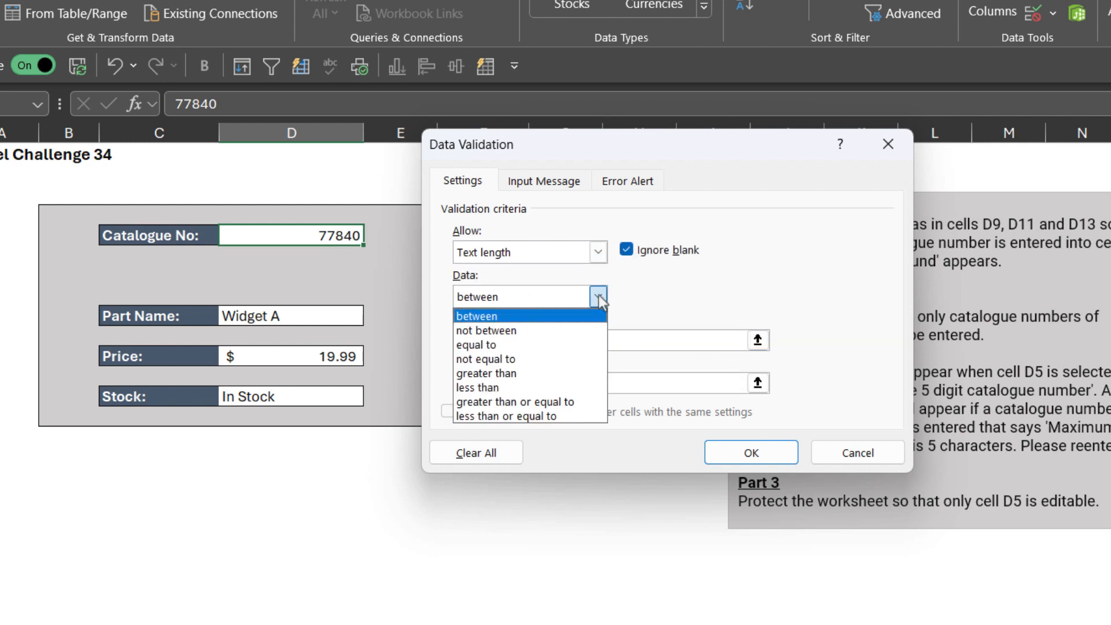
click(526, 350)
click(501, 340)
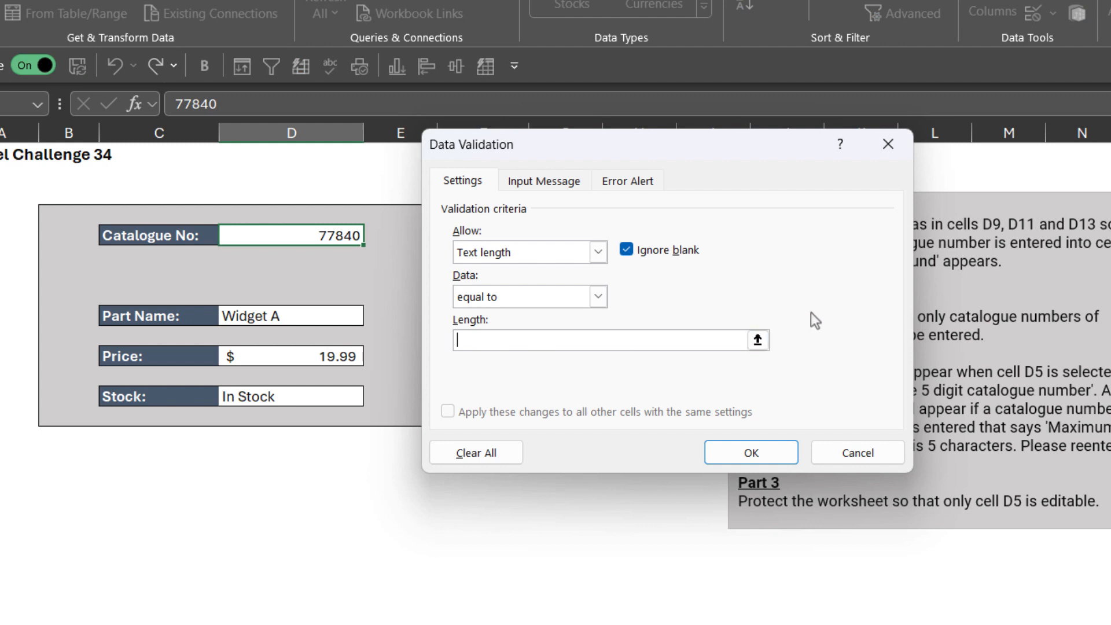
text(5)
click(762, 453)
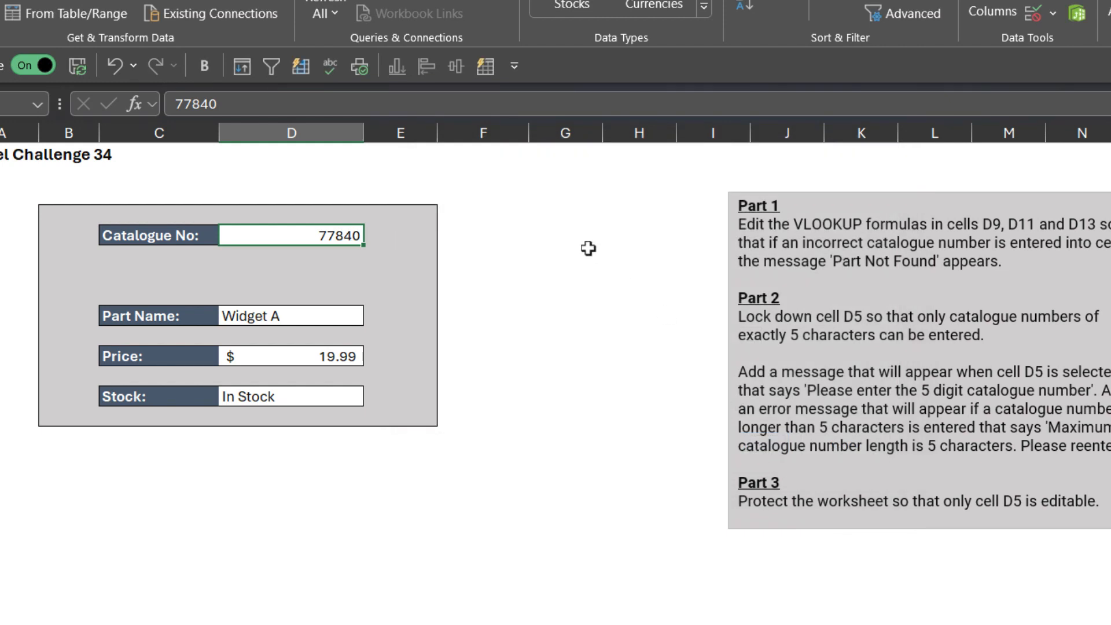
Step: Test the validation by trying the six-digit number 778401 in cell D5, and cancel the entry
double_click(339, 236)
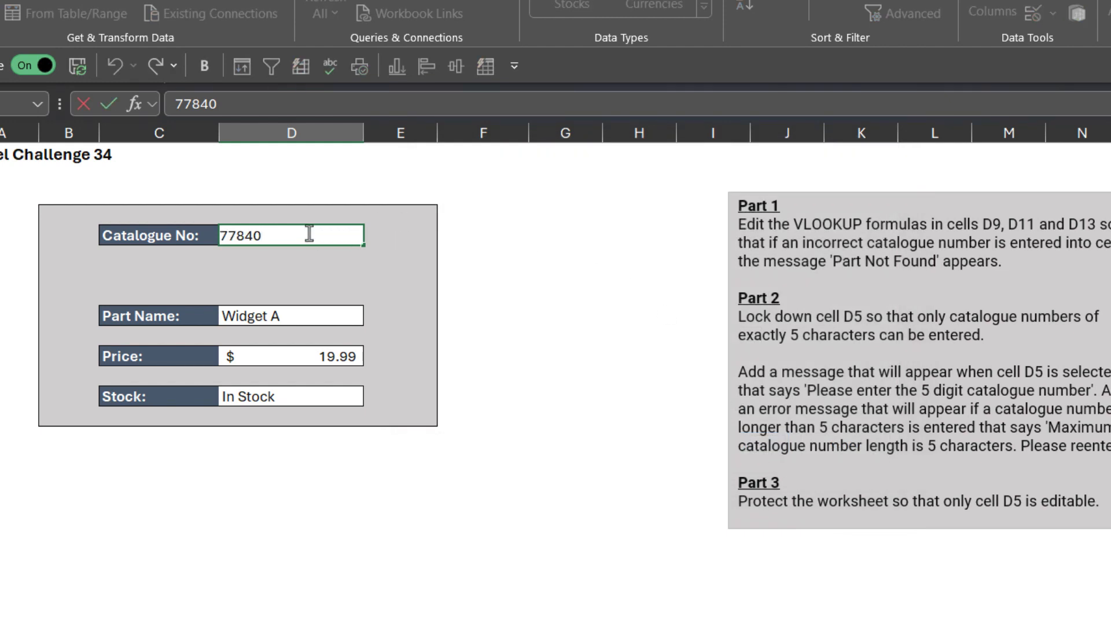
text(1)
key(Return)
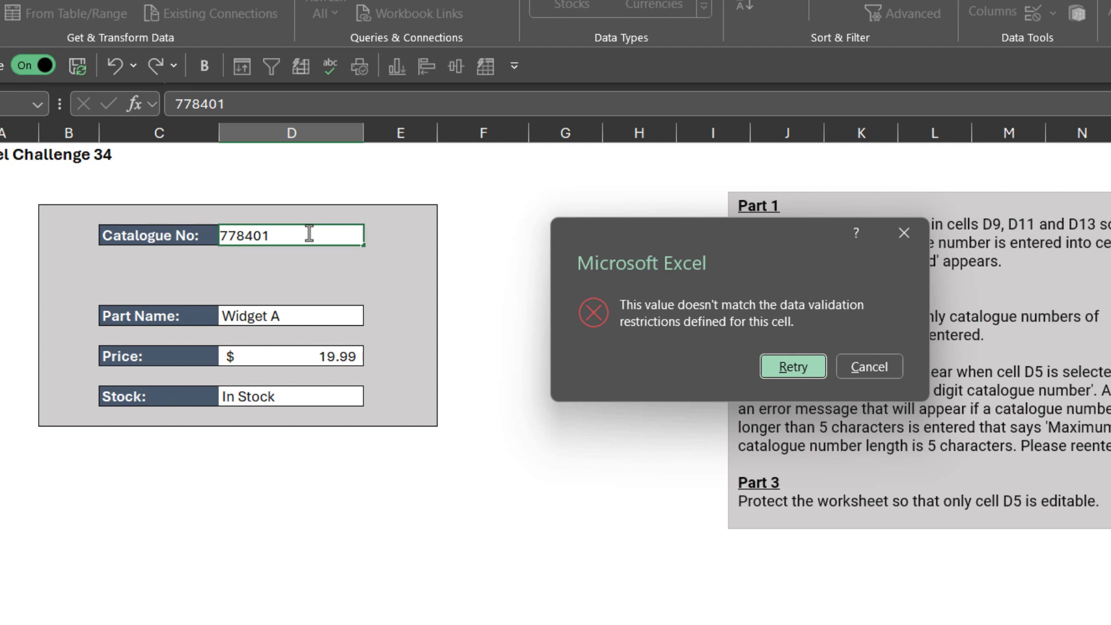
click(891, 371)
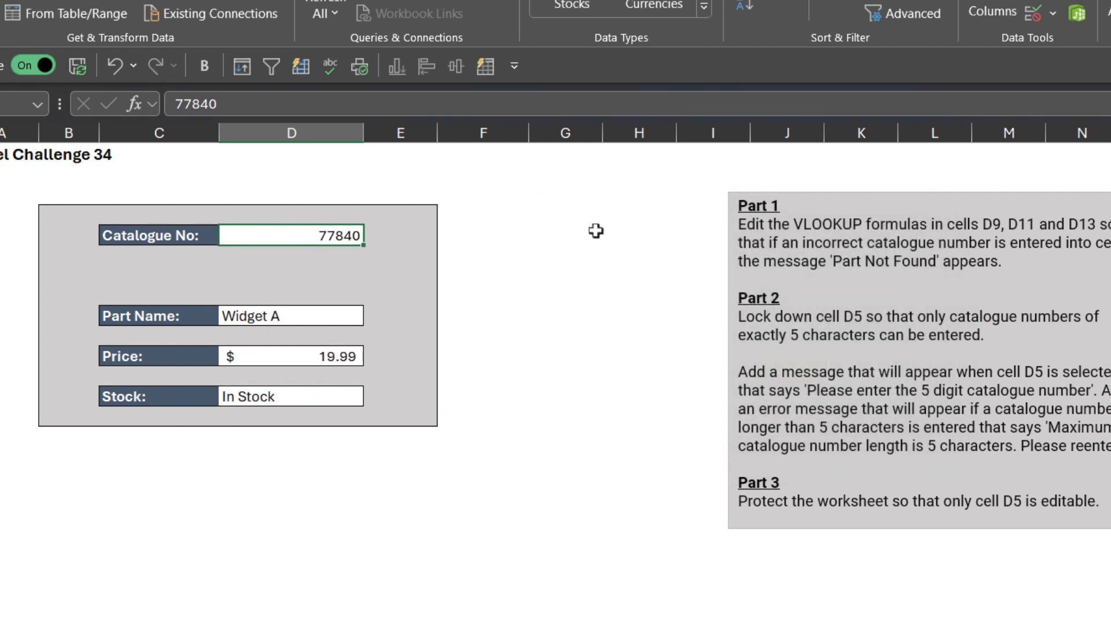
Step: Test the validation with the five-digit catalogue number 33093 in cell D5, and undo the entry
text(33)
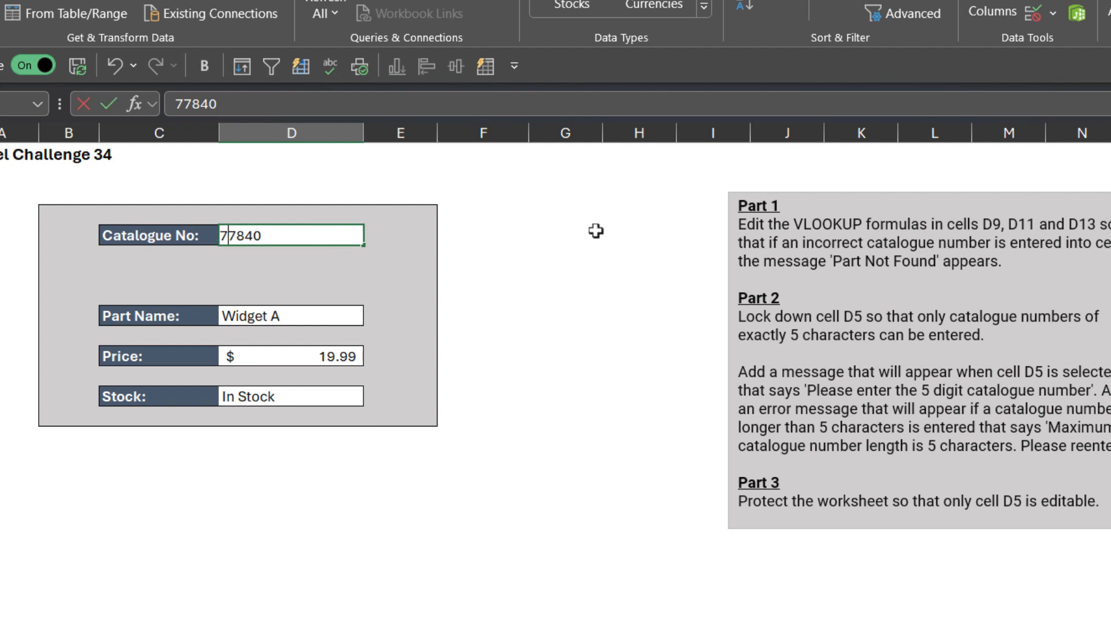
text(093)
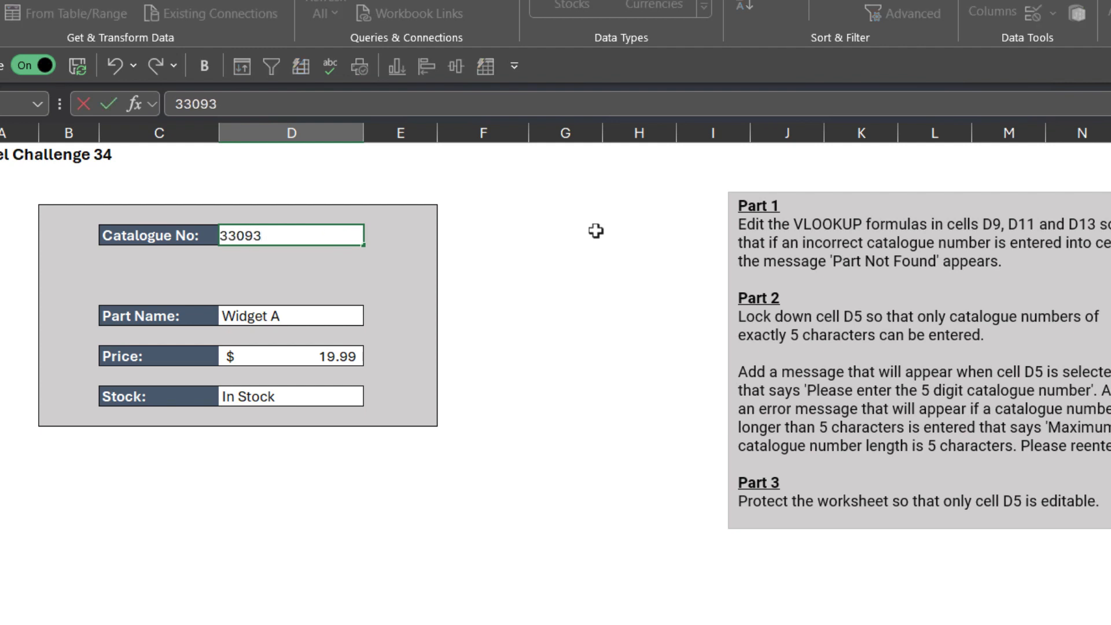
key(Return)
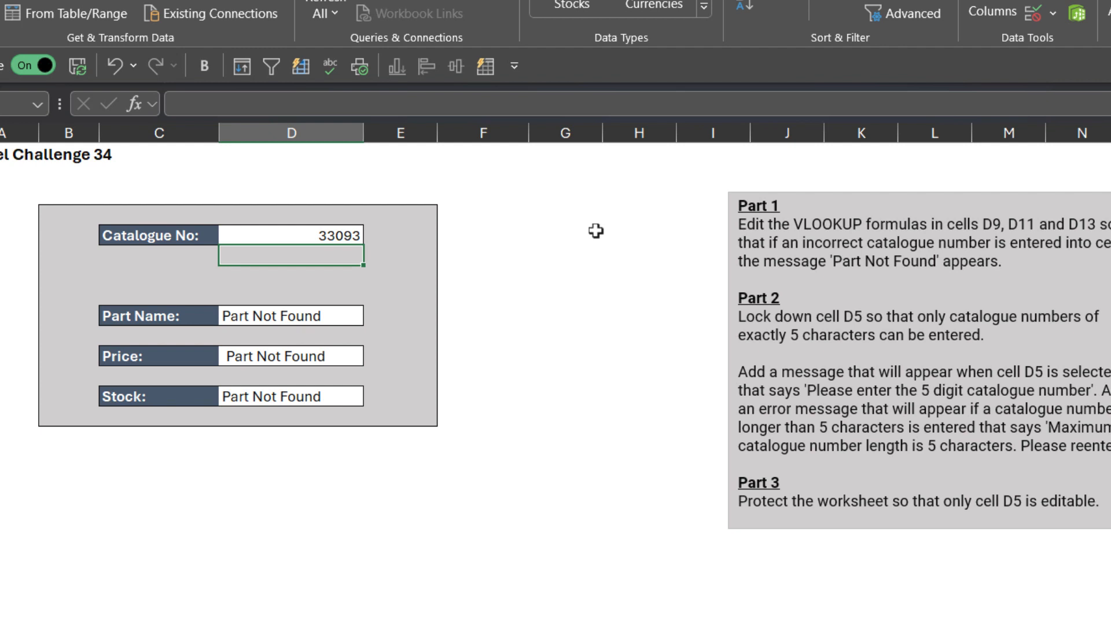
key(ctrl+z)
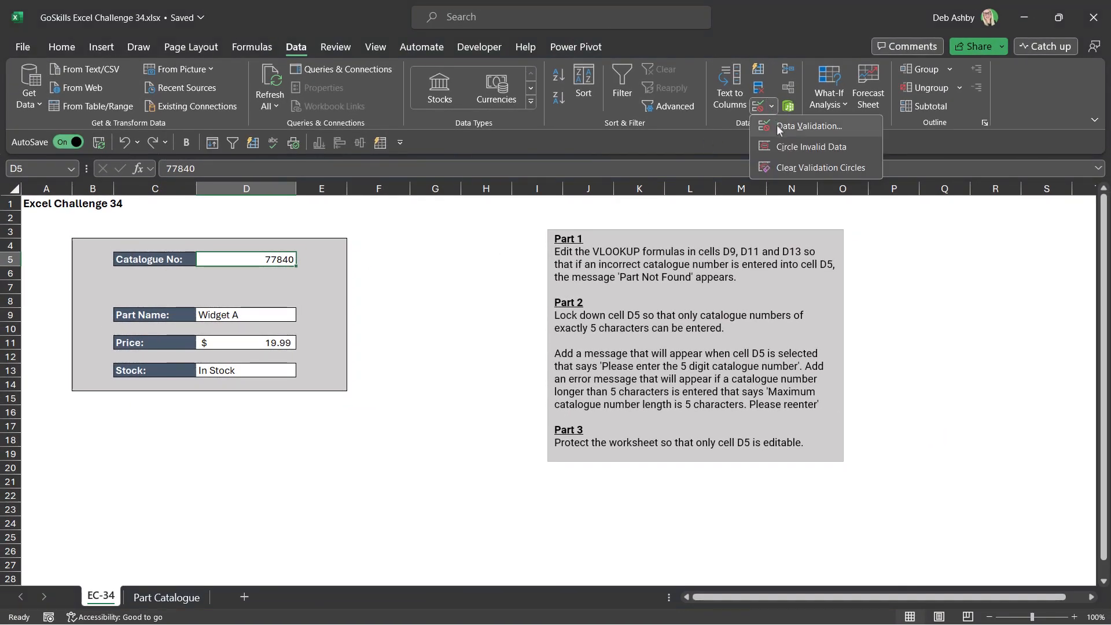
Step: Add an input message to D5's data validation titled "Information" that reads "Please enter the 5 digit catalogue number."
click(810, 126)
click(421, 226)
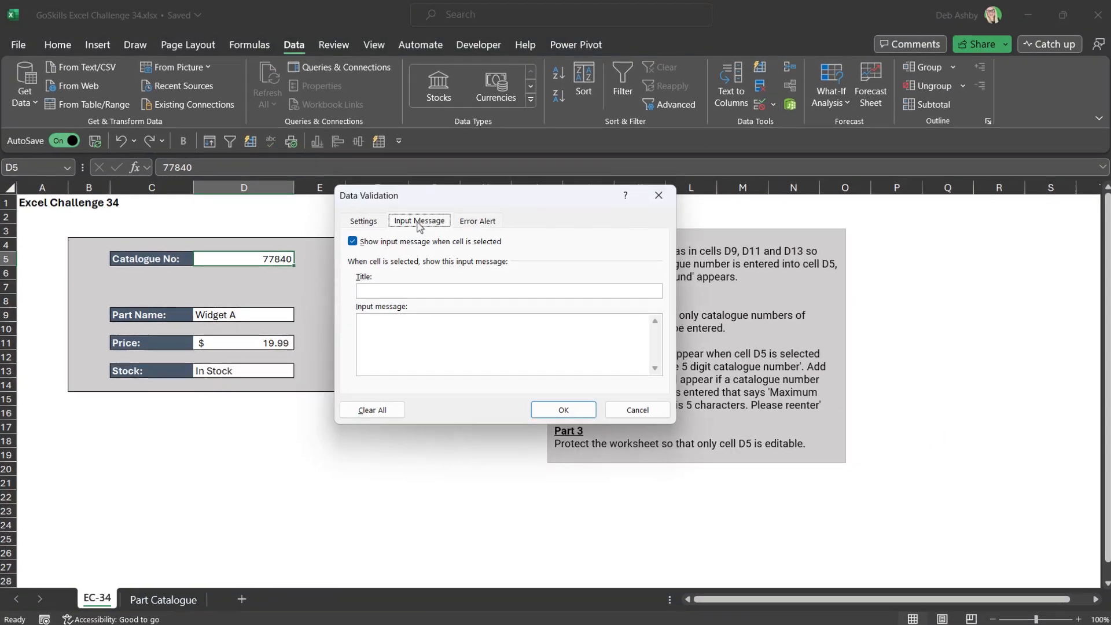
click(483, 223)
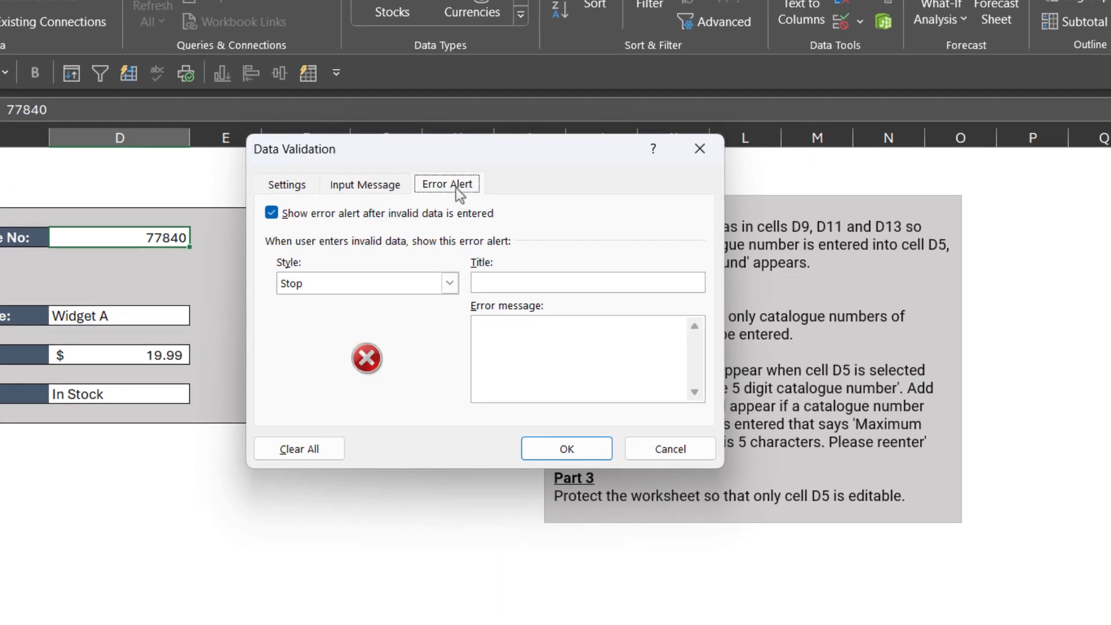
click(361, 186)
drag(477, 154, 447, 150)
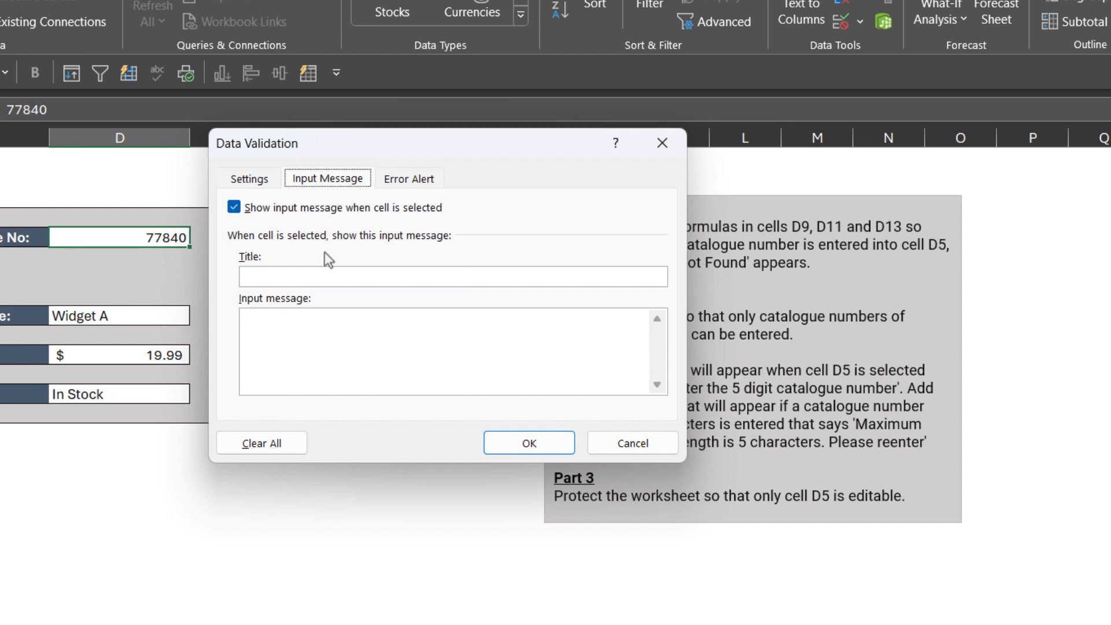
click(269, 278)
text(Information)
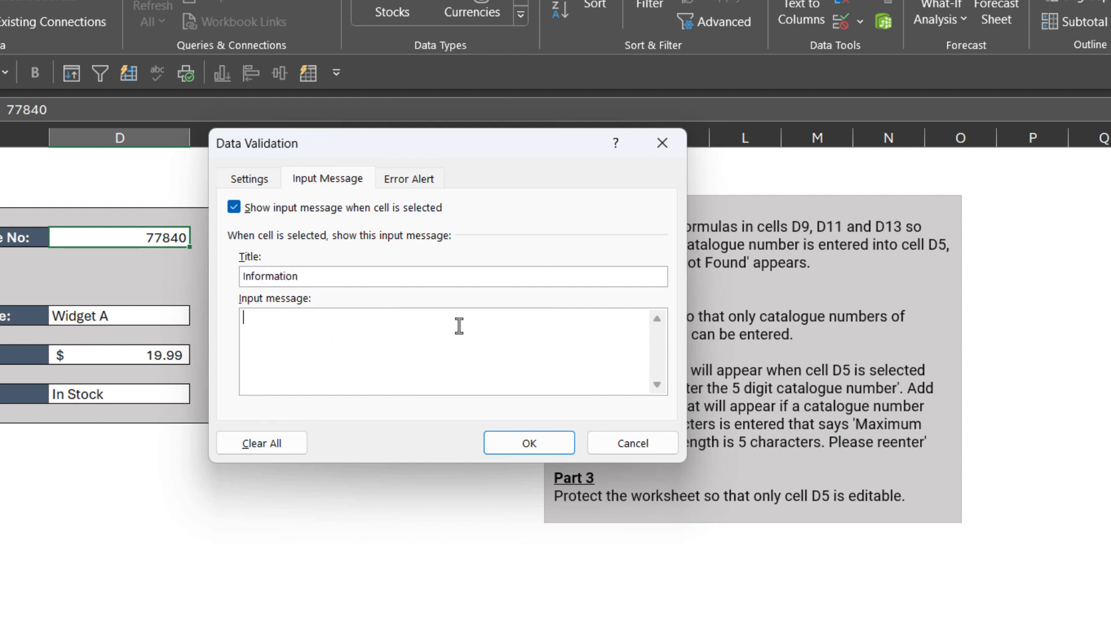
drag(489, 152, 434, 147)
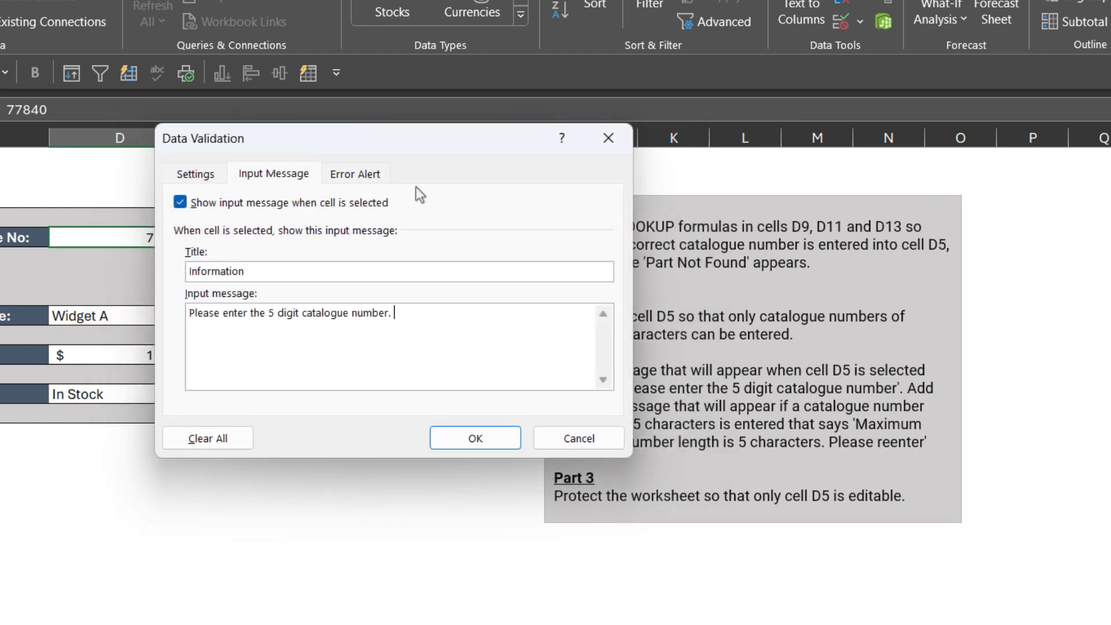
click(504, 440)
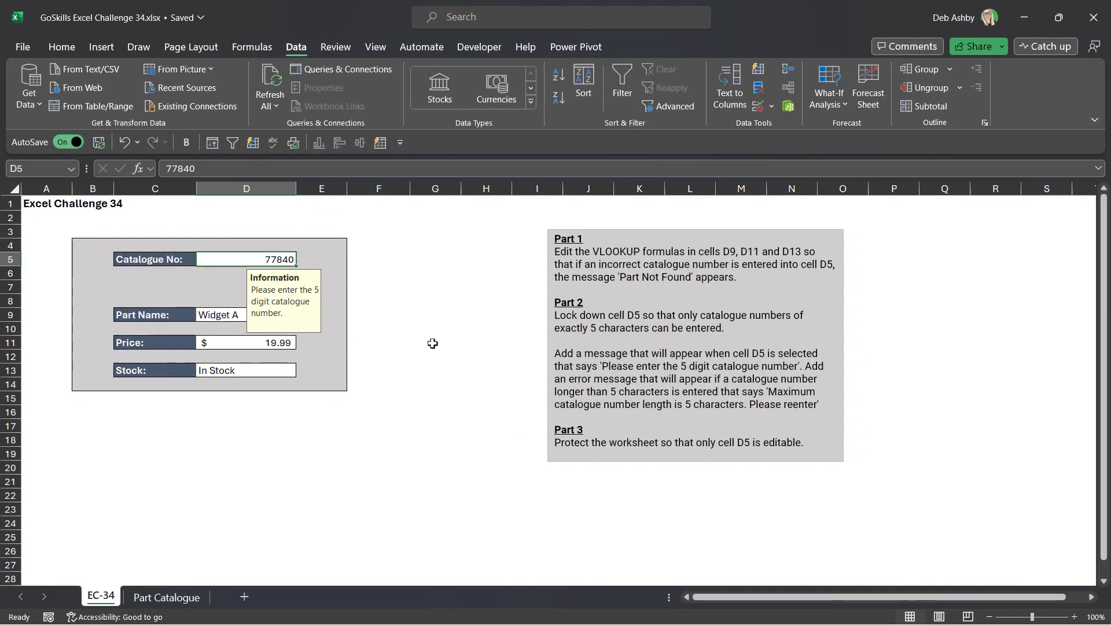
click(433, 343)
Step: Set the error alert style in D5's data validation to Warning
click(267, 263)
click(773, 106)
click(814, 124)
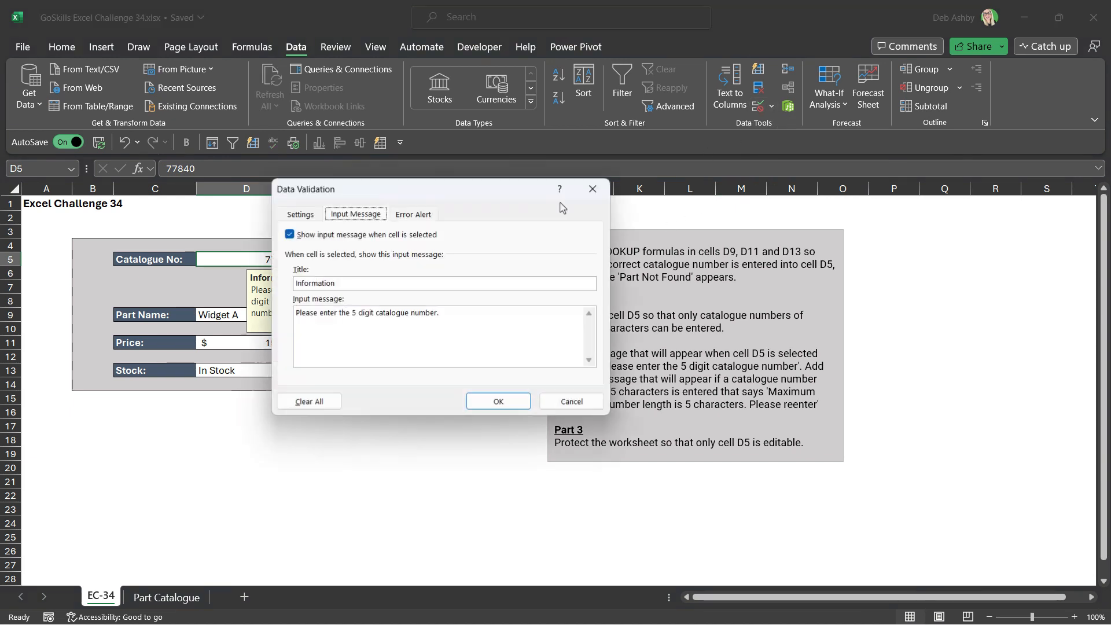
click(423, 214)
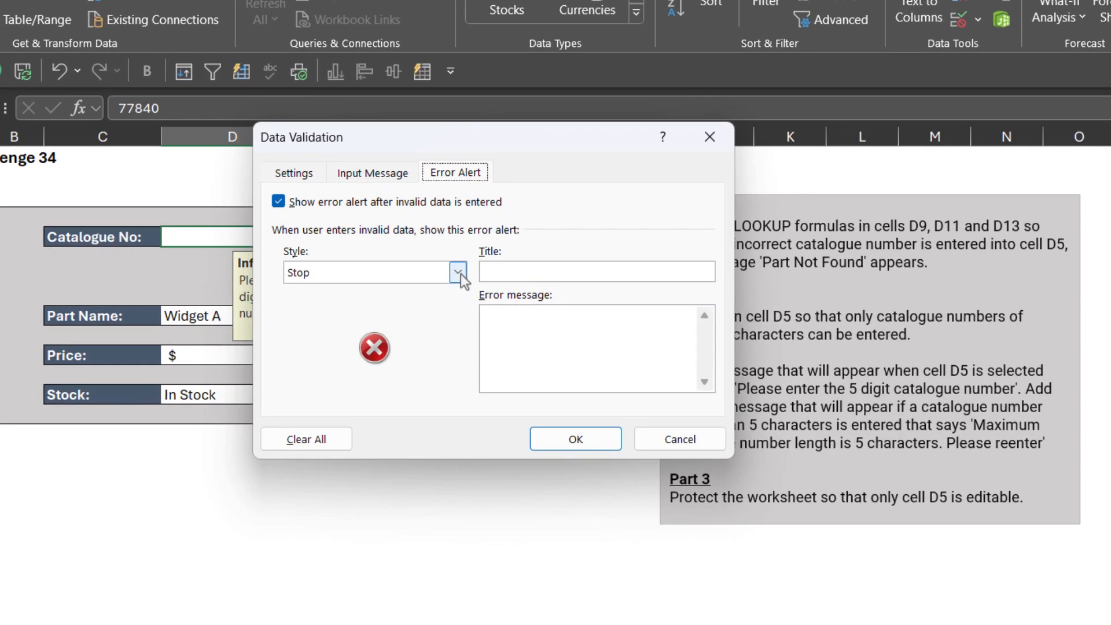
click(458, 272)
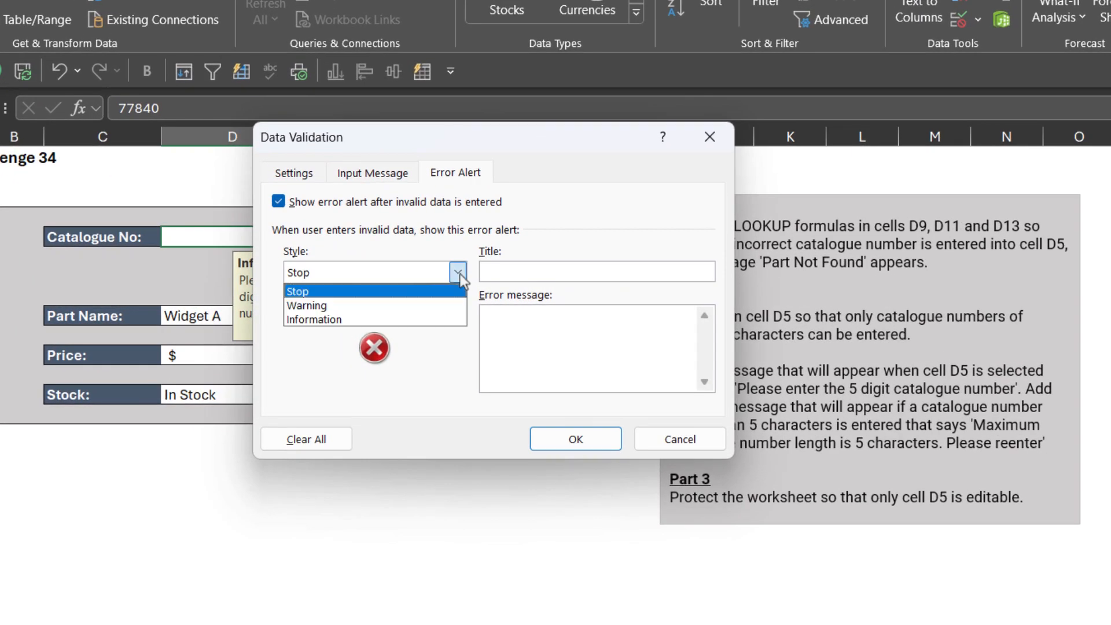
click(398, 305)
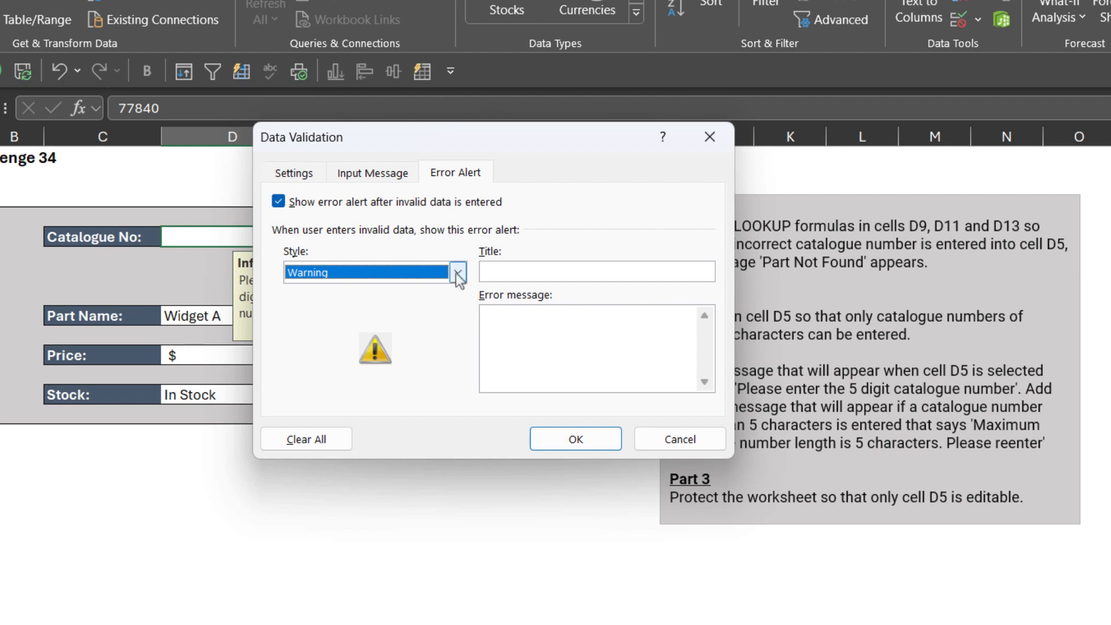
click(457, 272)
click(392, 320)
click(456, 273)
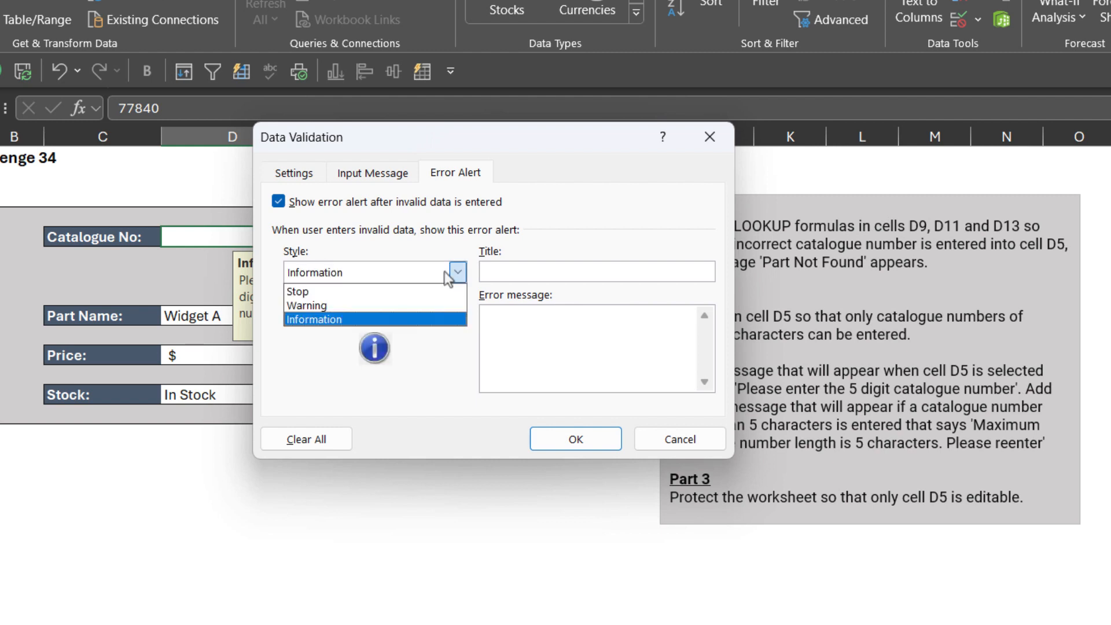
click(367, 305)
Step: Title the error alert "WAIT!!!", enter the message "Maximum catalogue number length is 5 characters.", and apply the validation
click(516, 271)
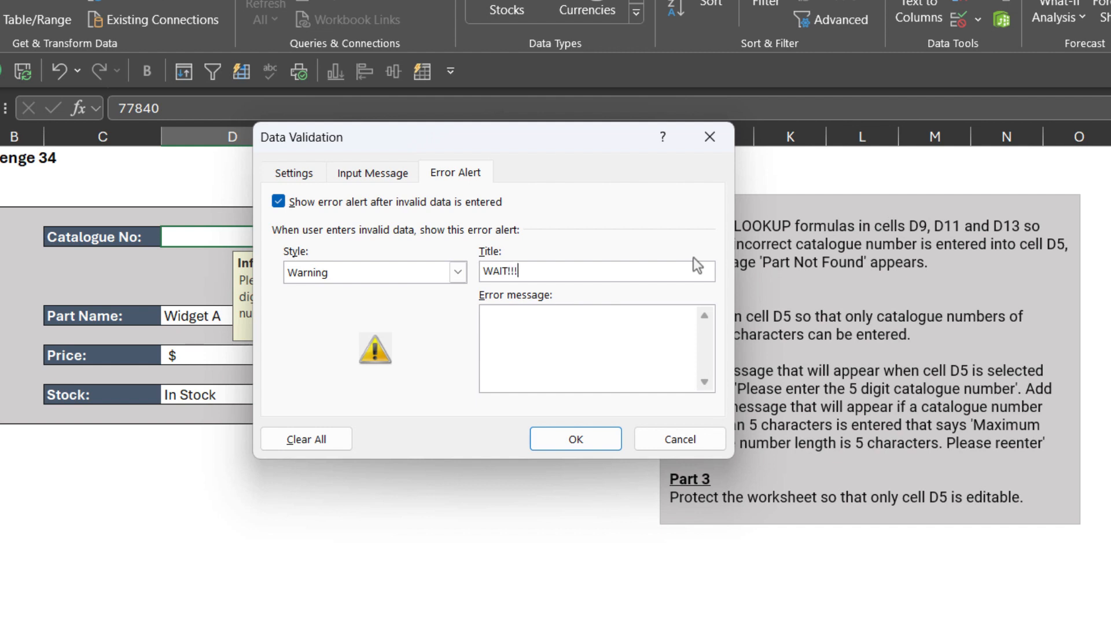
click(491, 326)
drag(585, 134, 562, 118)
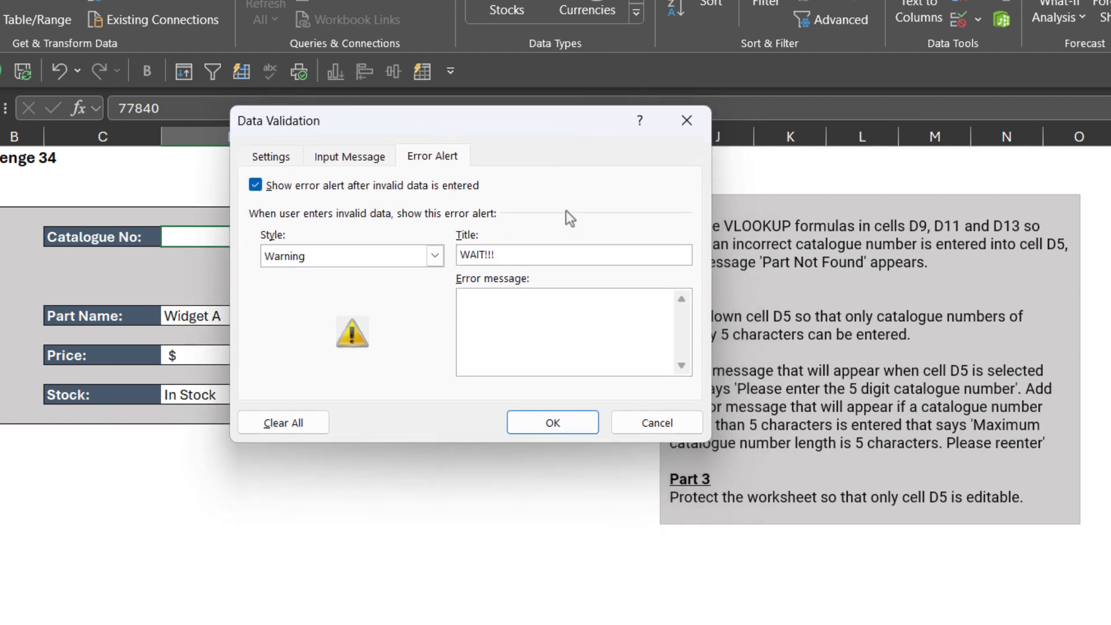
text(Maximum catalogue number length is 5 characters.)
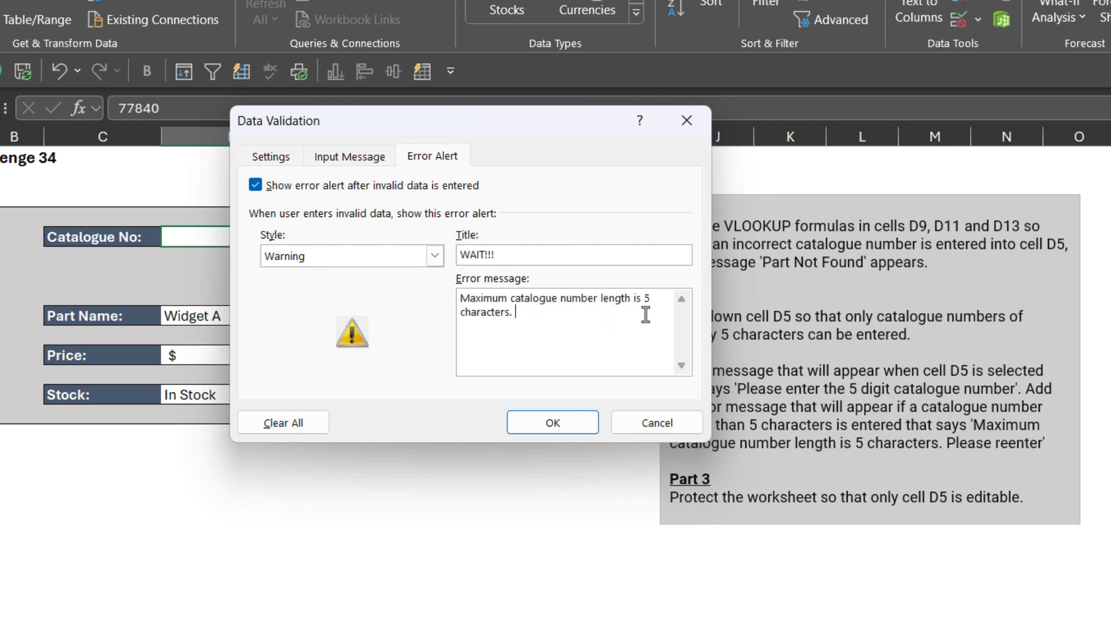
click(550, 423)
Step: Test the error alert by trying the six-digit number 123456 in cell D5, and cancel the entry
click(490, 313)
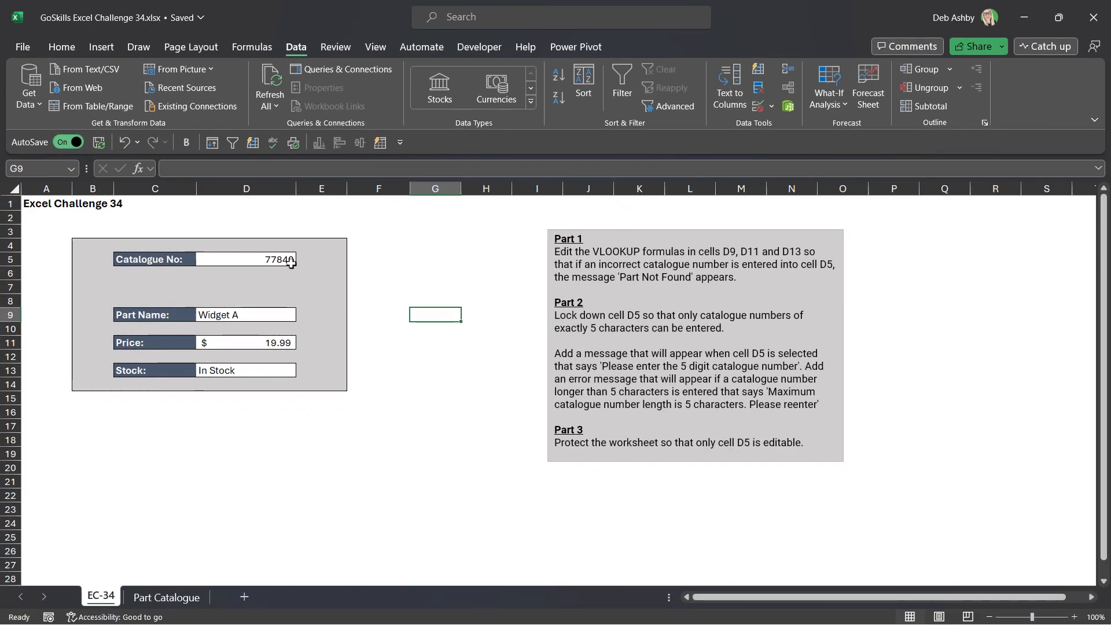
click(291, 262)
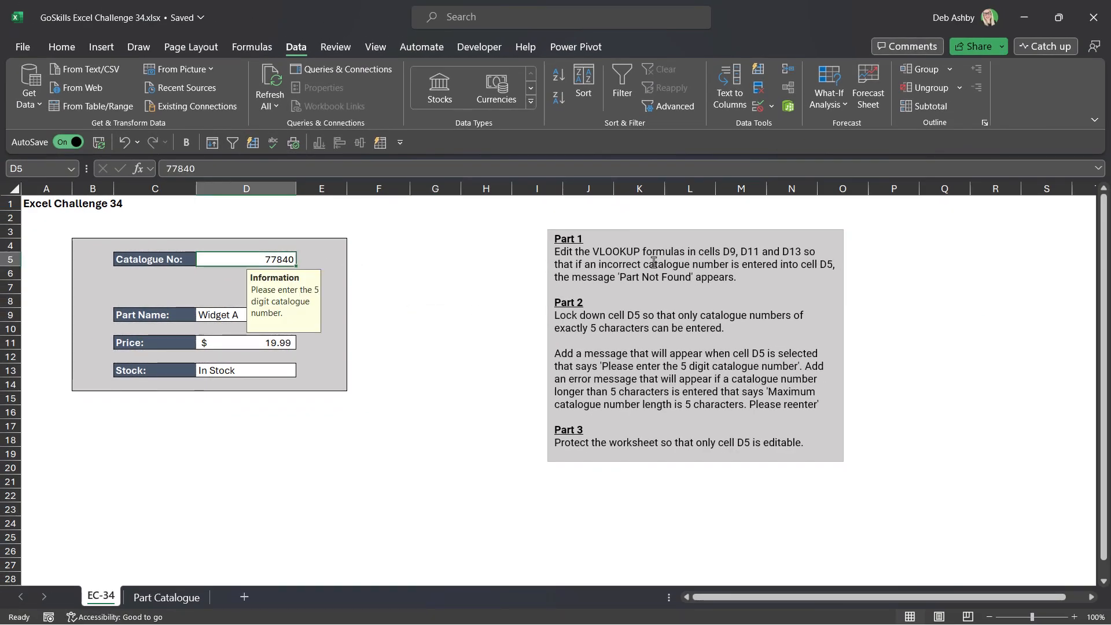
text(1234)
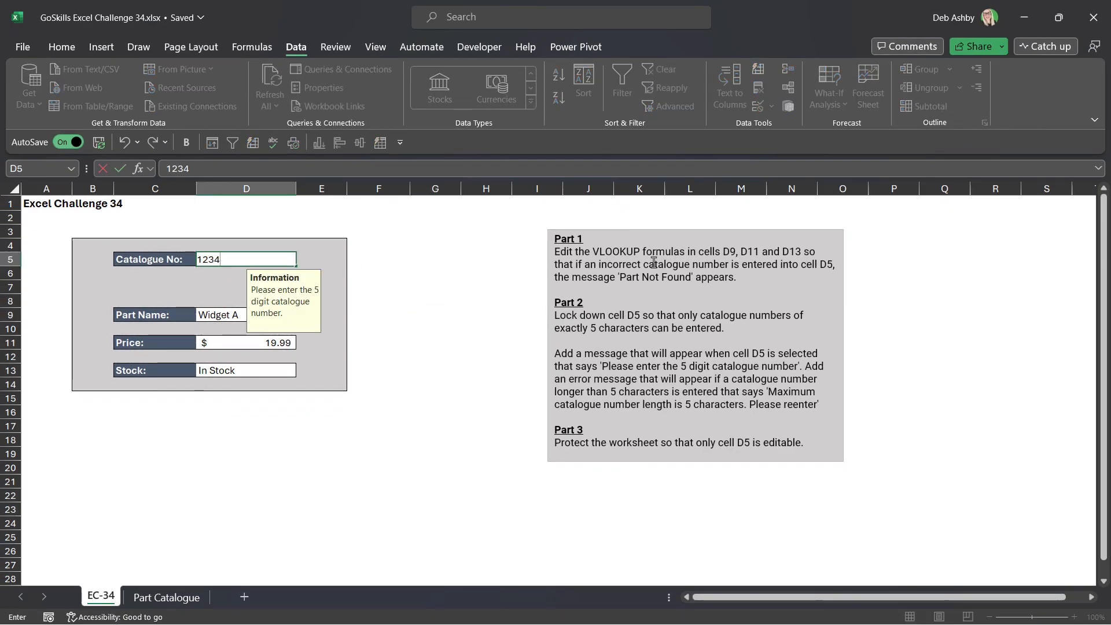
text(56)
key(Return)
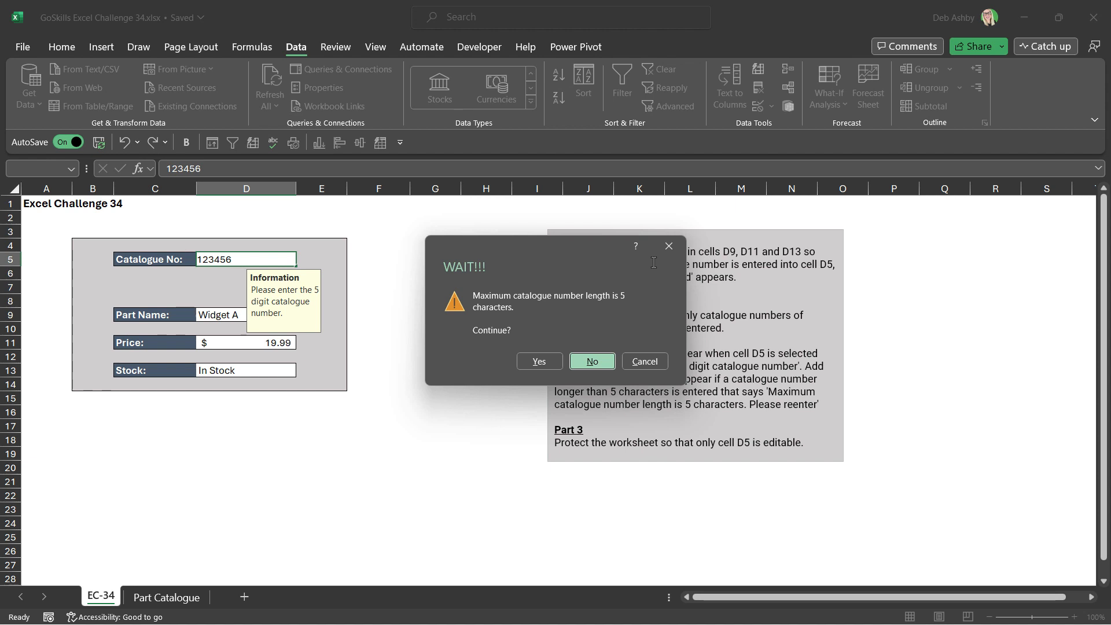
click(656, 361)
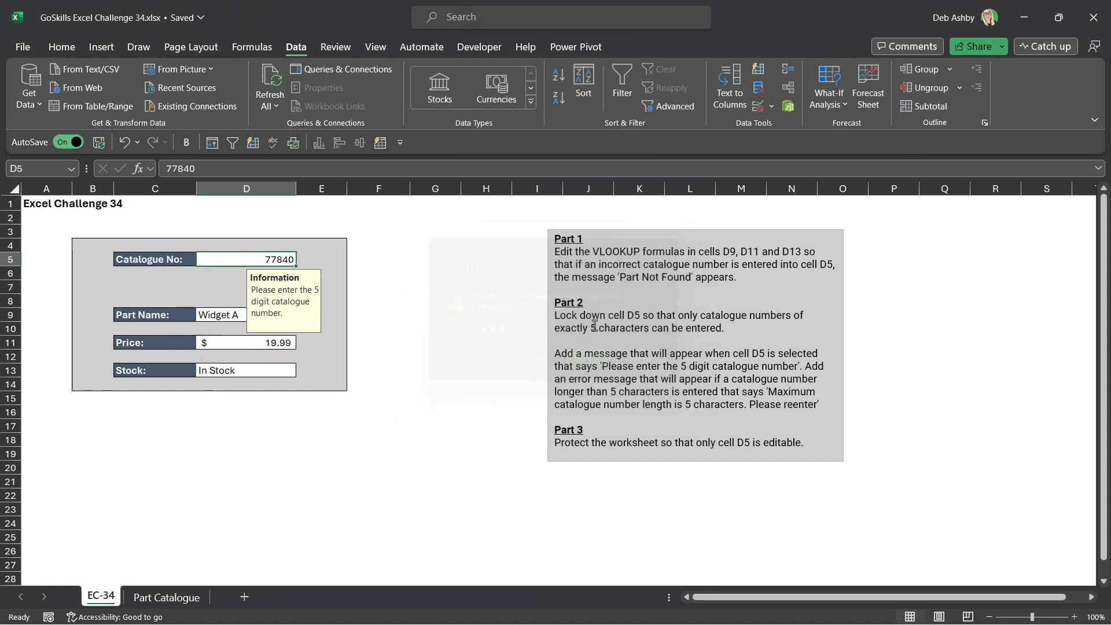
click(394, 276)
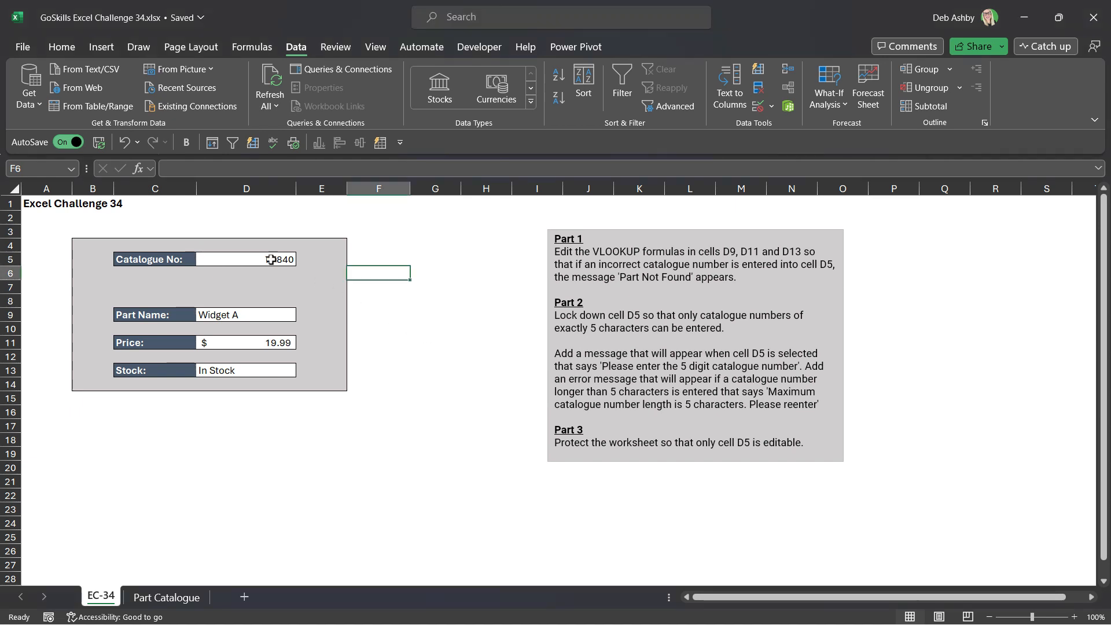
click(255, 259)
click(445, 285)
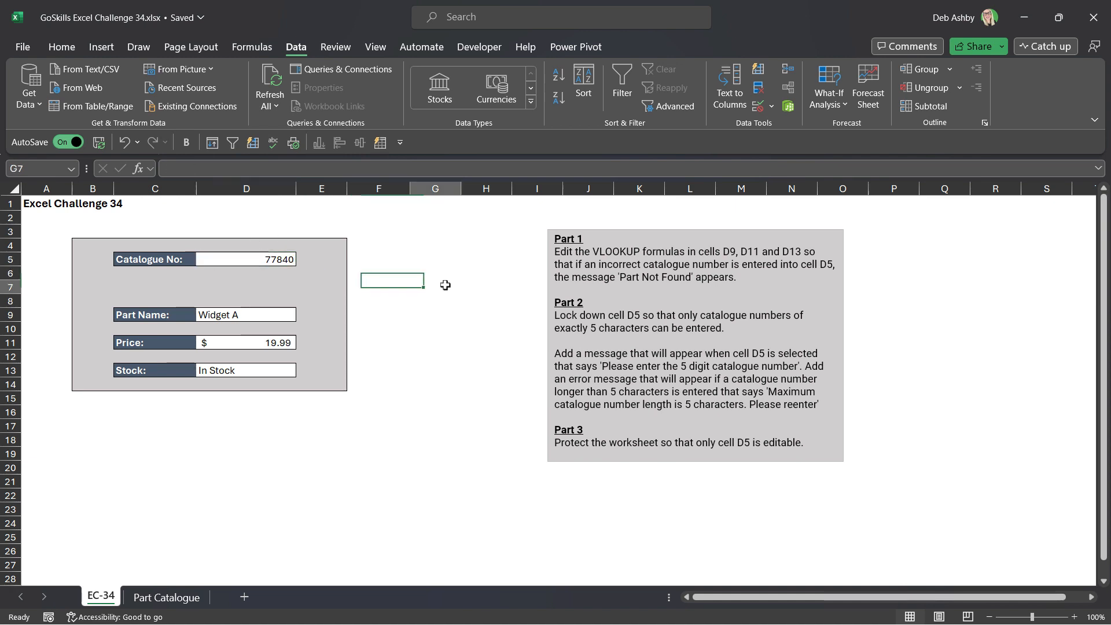
click(276, 318)
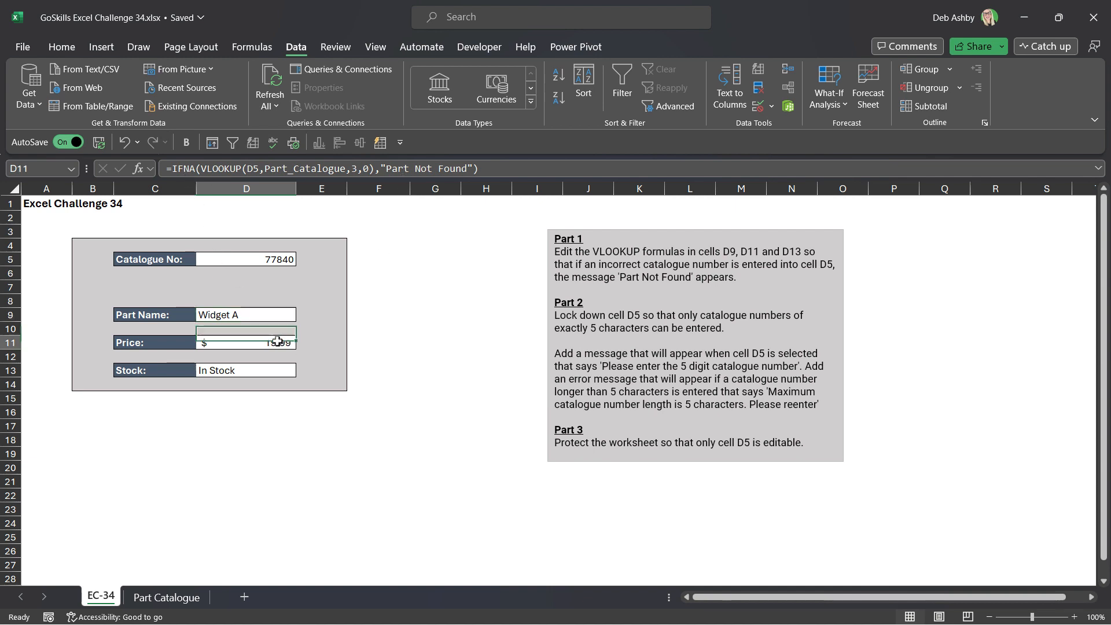
click(278, 373)
click(422, 300)
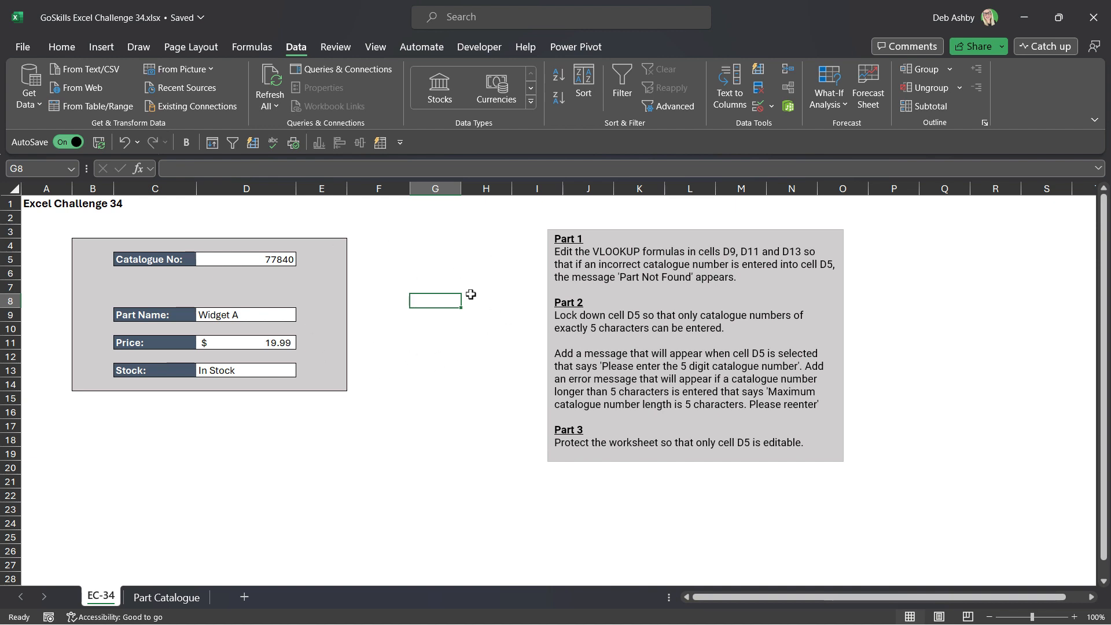
Step: Test whether the unprotected sheet accepts entries outside D5 by entering 44454 in cell G4, and delete it
click(435, 242)
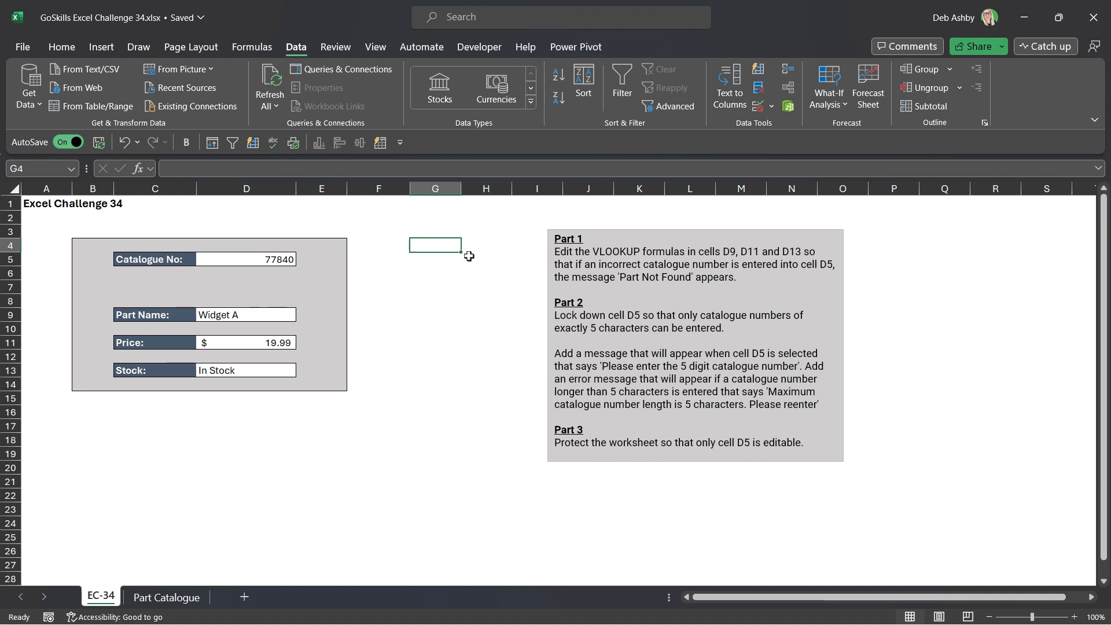
text(44454)
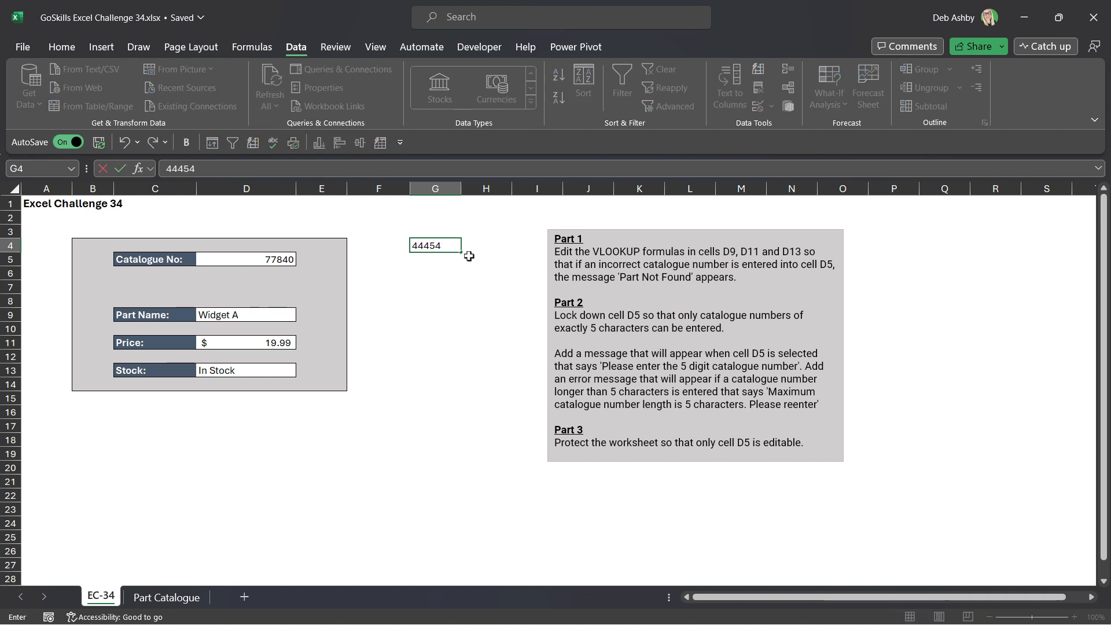
key(Return)
click(453, 246)
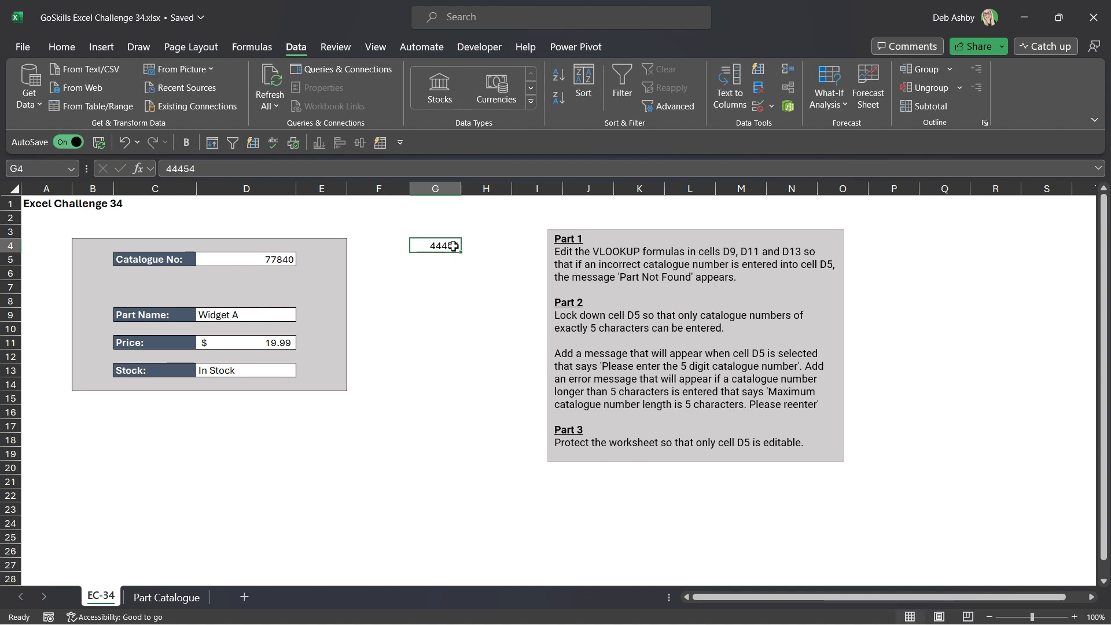
key(Delete)
click(450, 297)
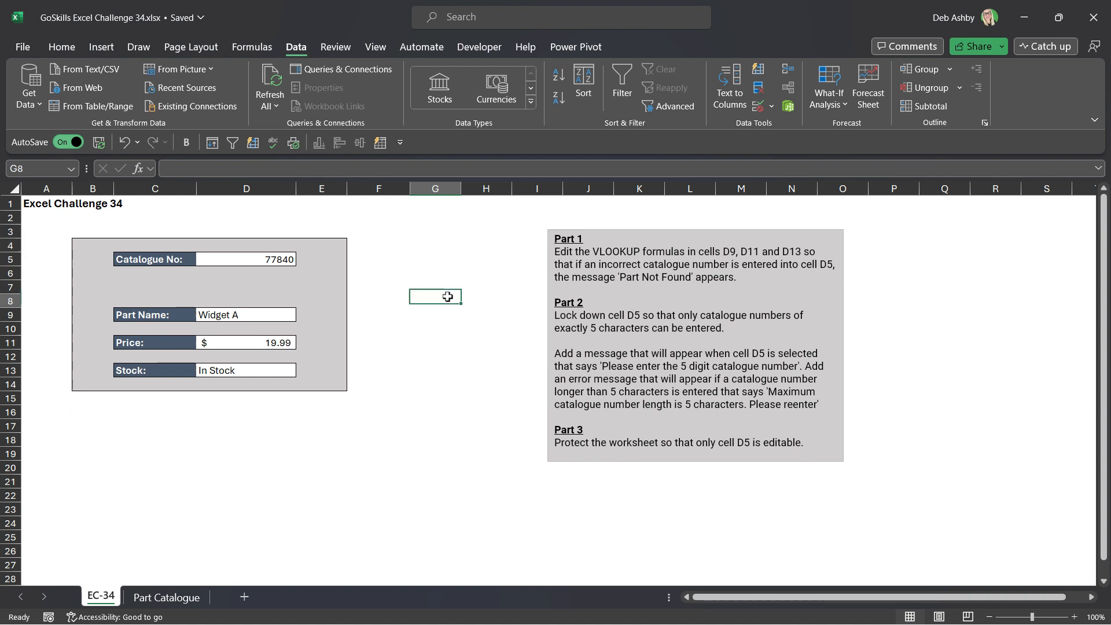
Step: Examine the Locked and Hidden protection settings of empty cell F5, and close the Format Cells dialog without changes
click(396, 258)
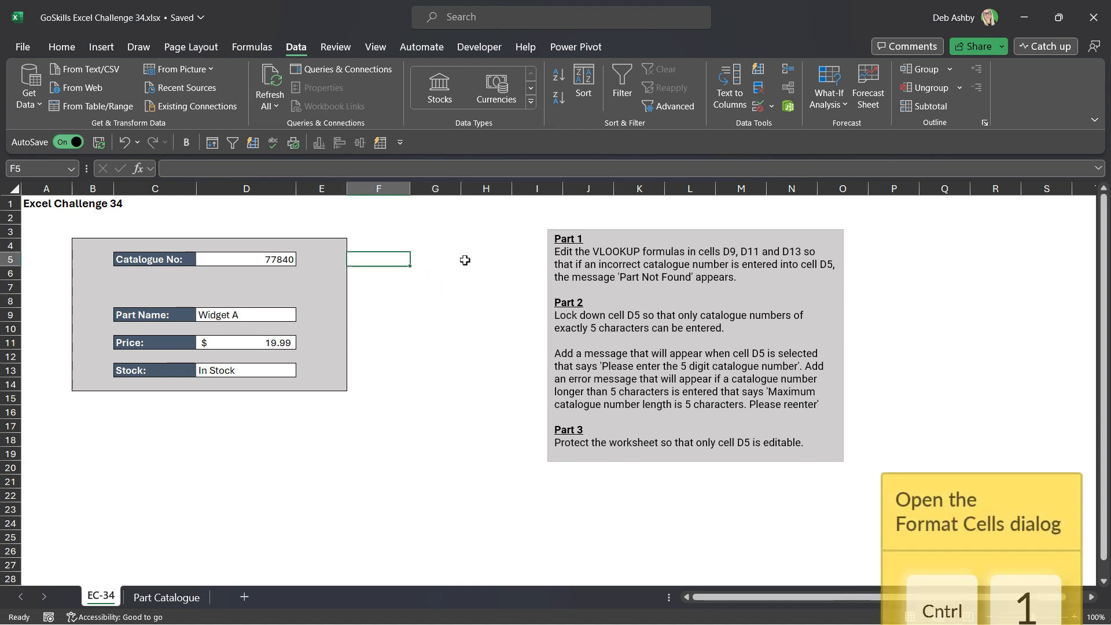
key(ctrl+1)
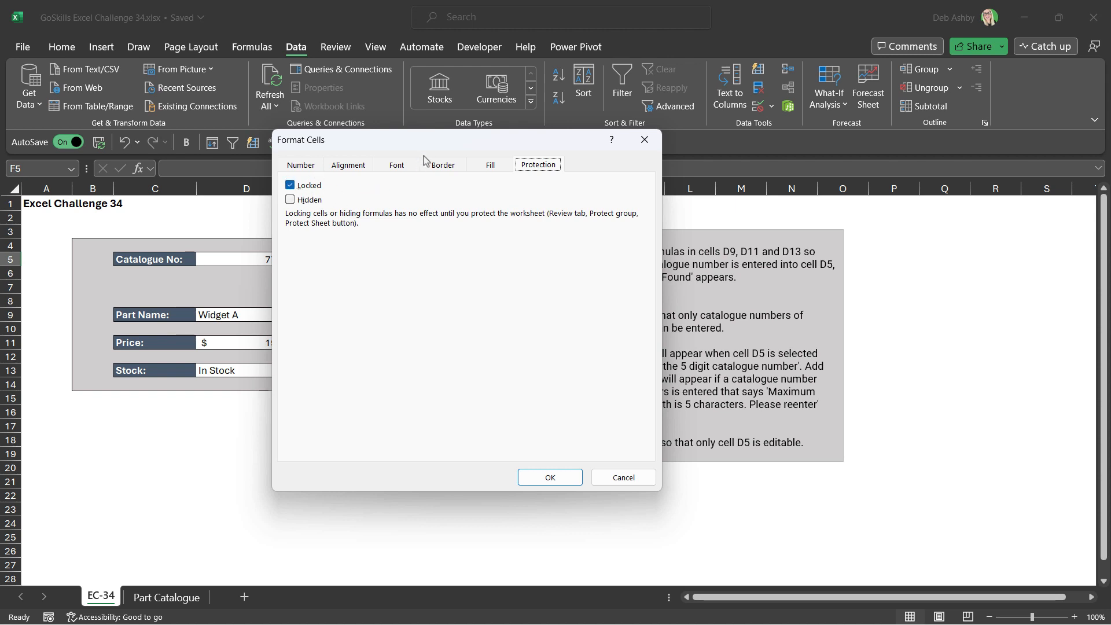
drag(432, 147, 523, 167)
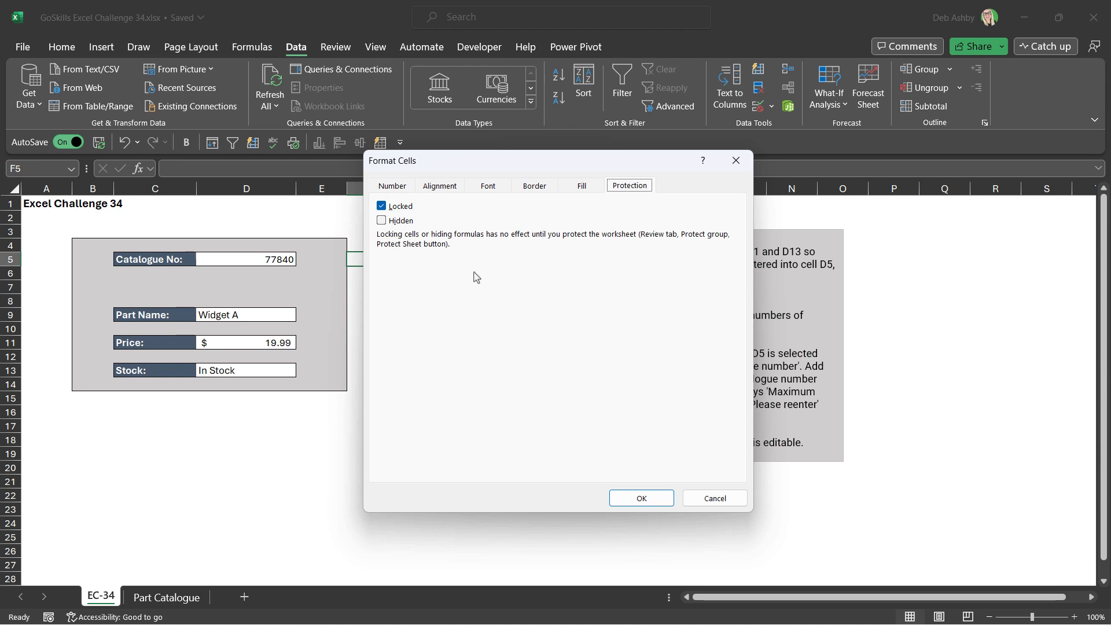
click(717, 499)
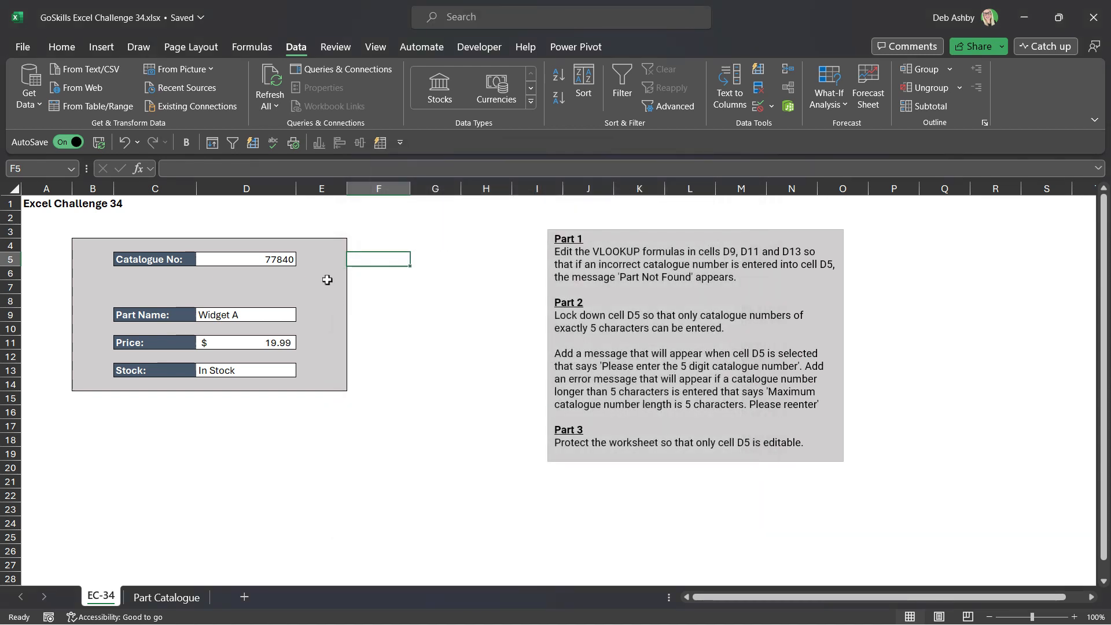
Step: Clear the Locked protection setting of catalogue number cell D5 and apply the change
click(241, 260)
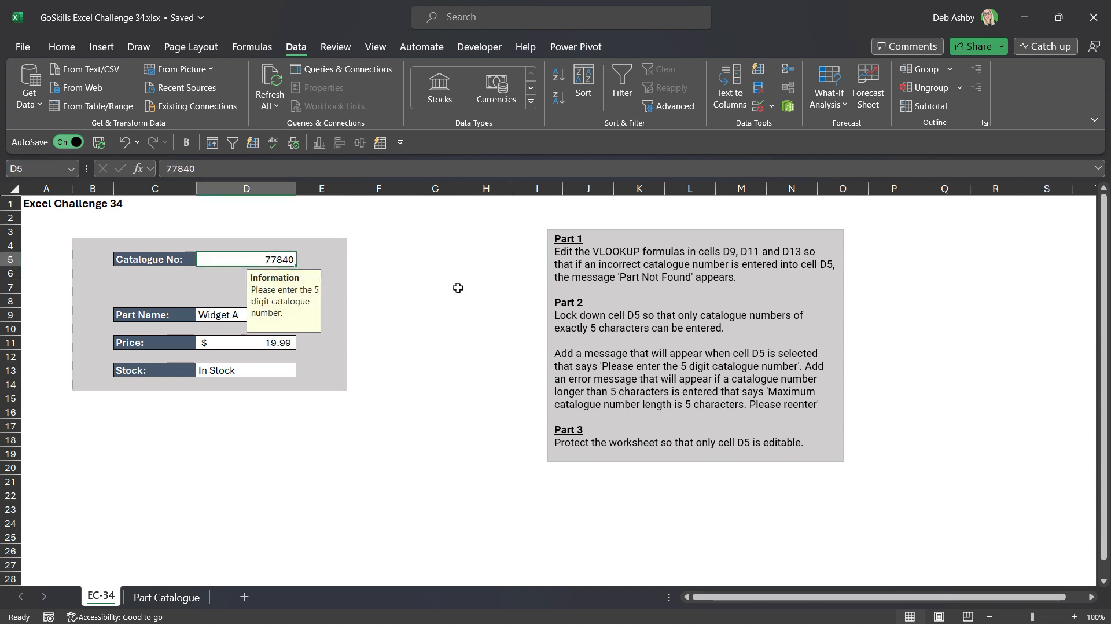
key(ctrl+1)
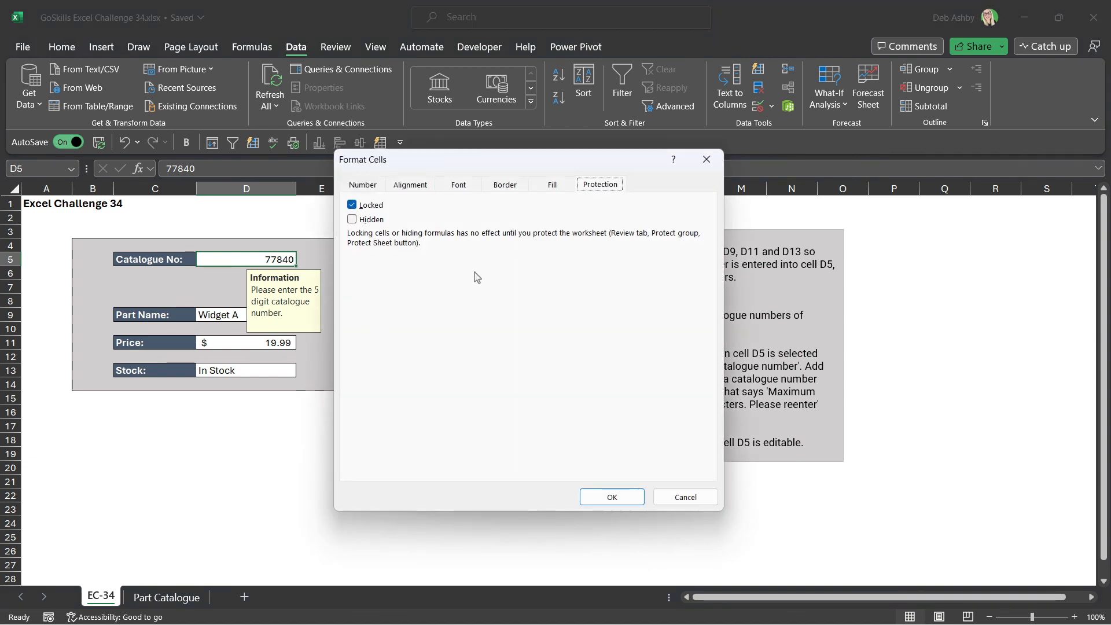
click(352, 205)
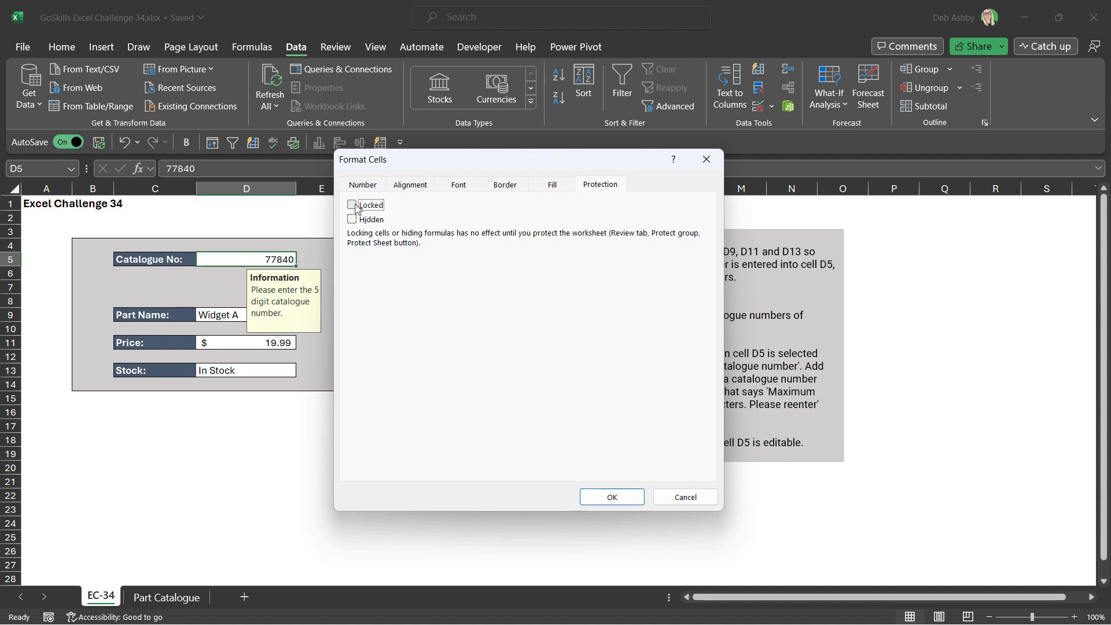
click(620, 498)
click(428, 304)
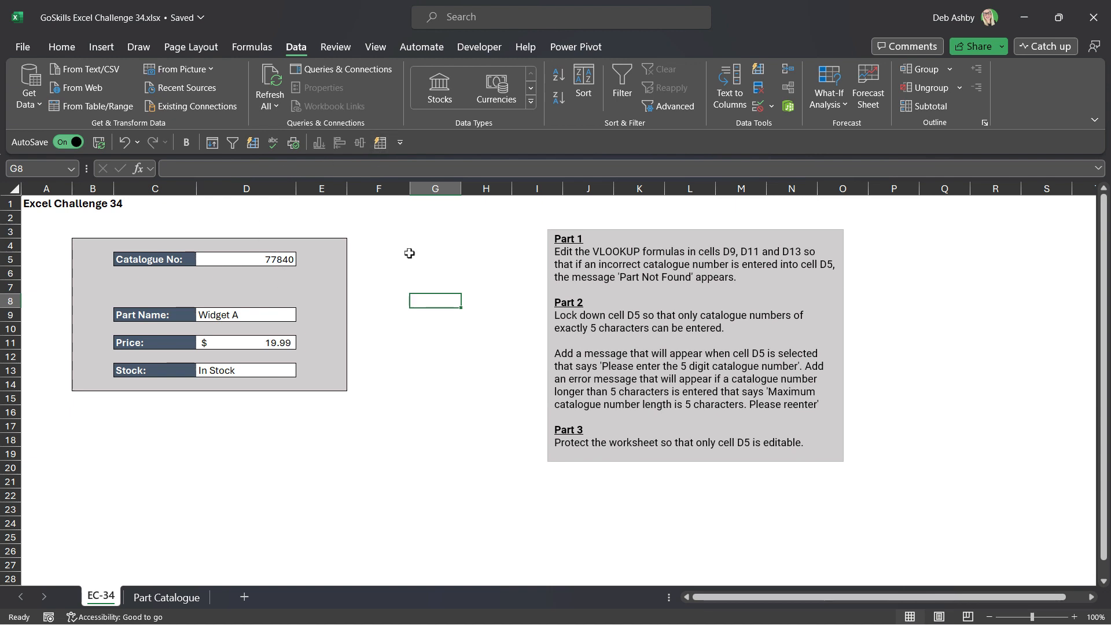
Step: Protect the EC-34 worksheet without a password, allowing only the selection of locked and unlocked cells
click(337, 48)
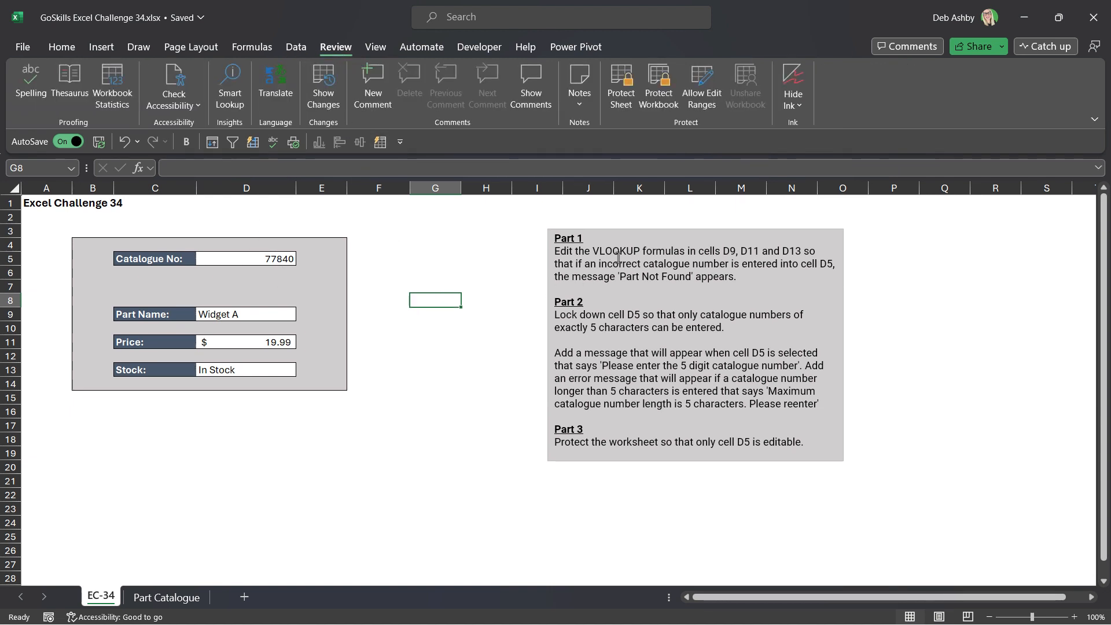
click(625, 95)
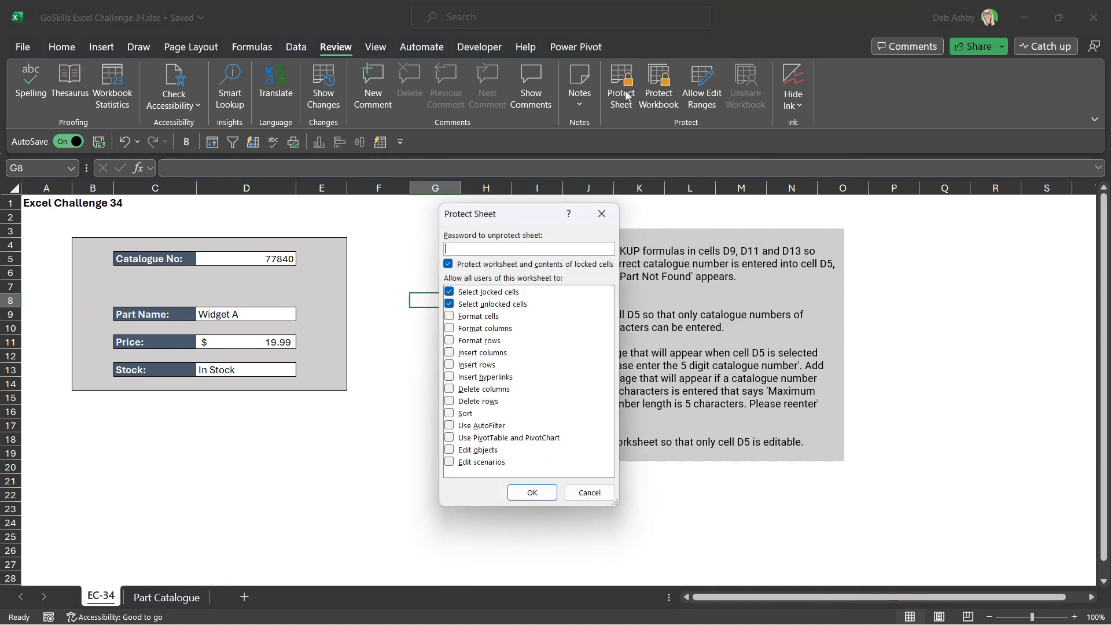
drag(535, 219, 453, 190)
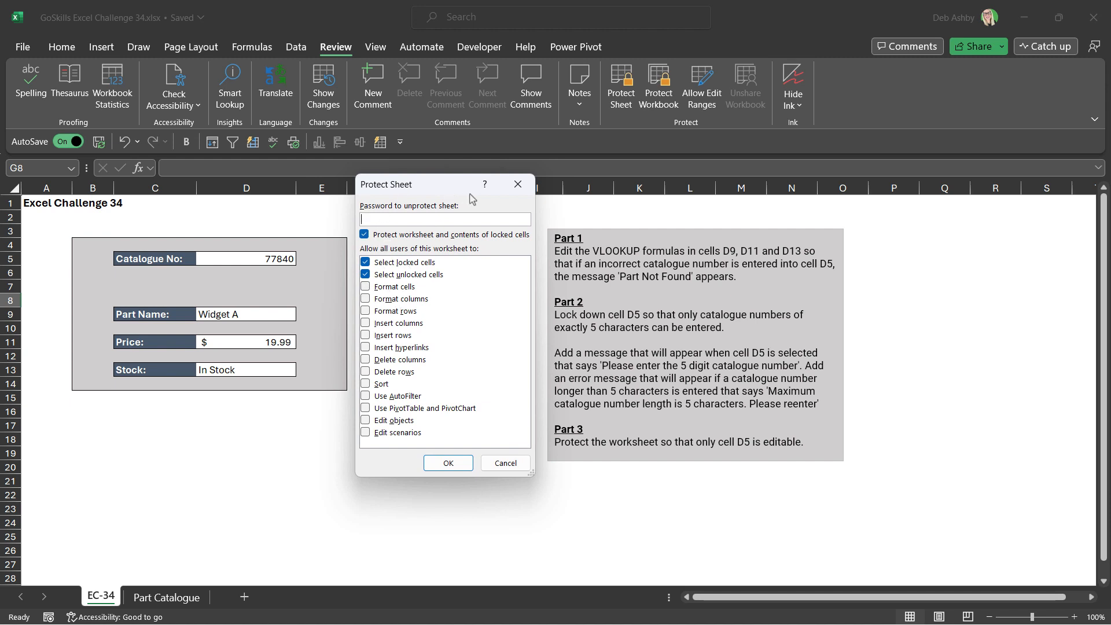
click(449, 464)
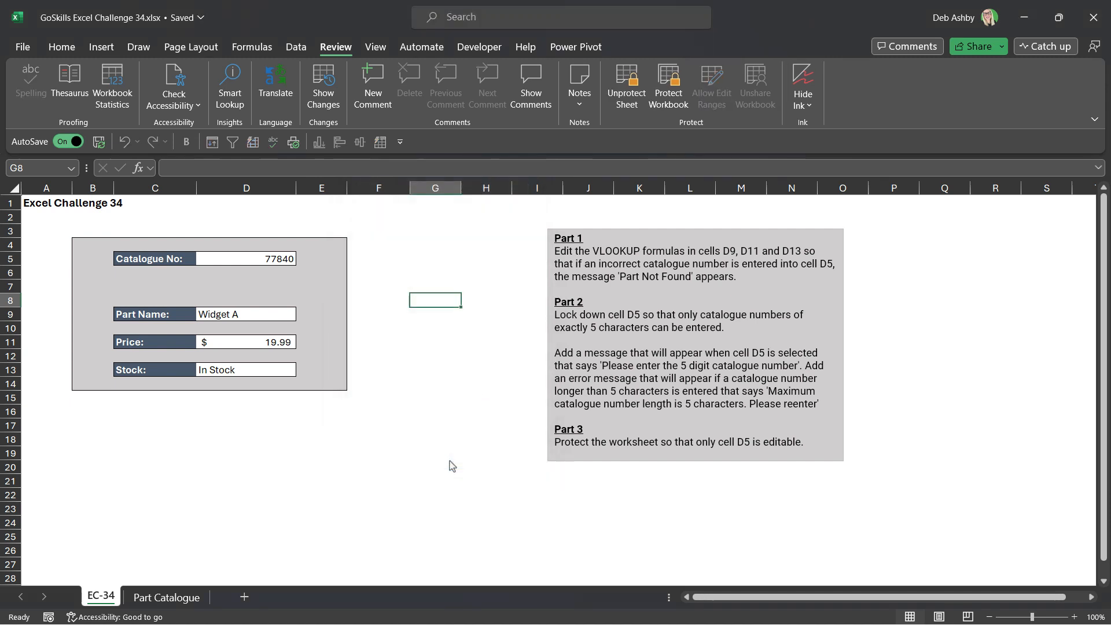
click(464, 357)
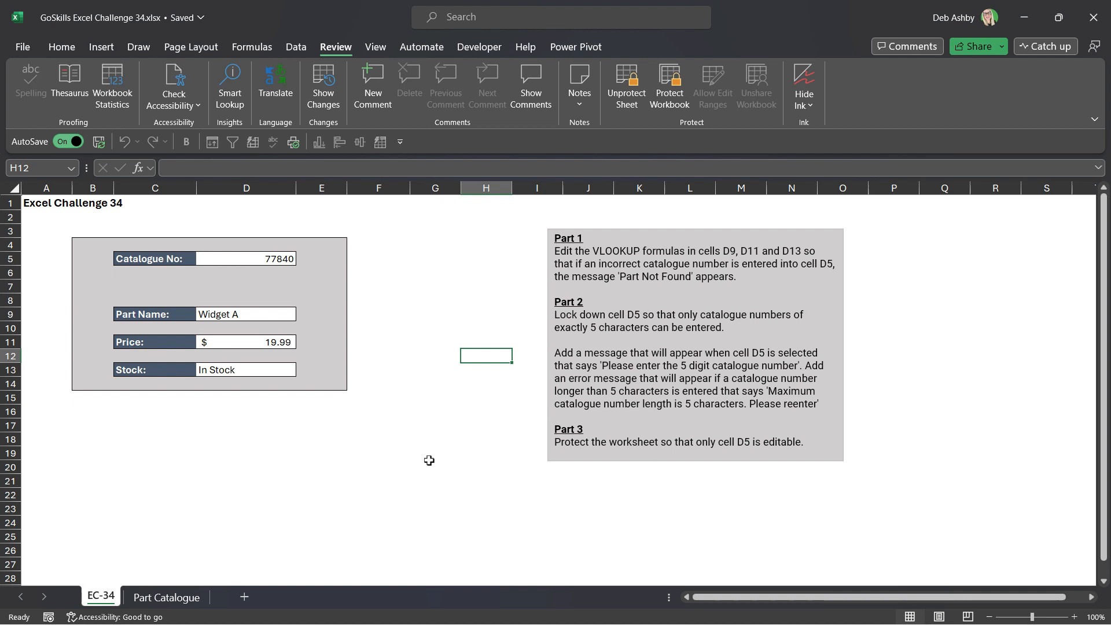
Step: Test the sheet protection by trying to edit the formulas in cells D9, D11 and D13, dismissing each alert
click(225, 316)
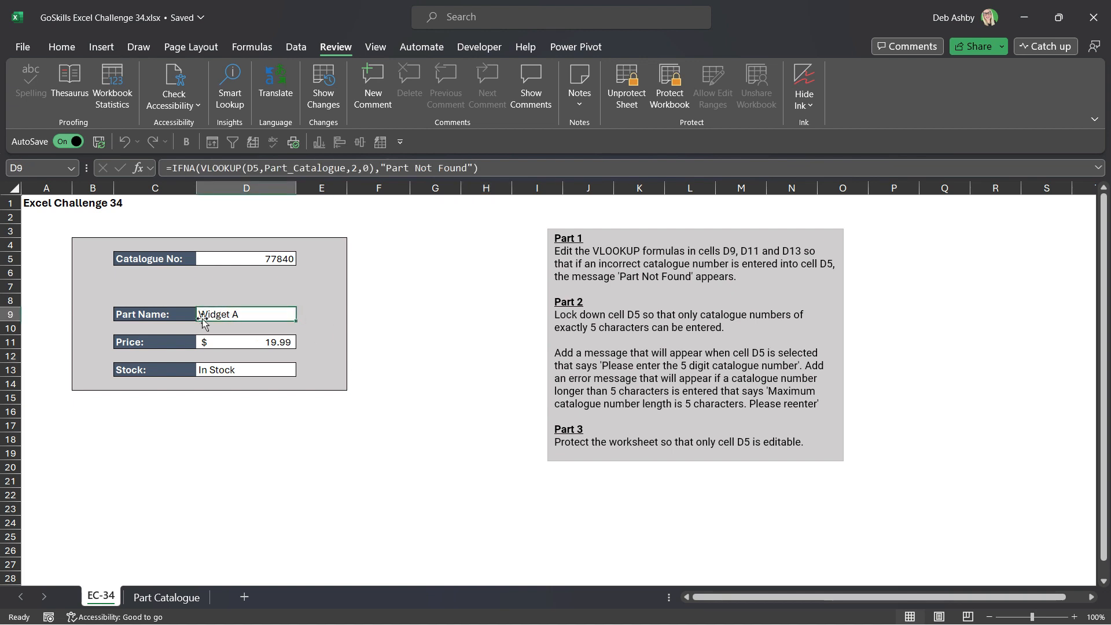
double_click(253, 314)
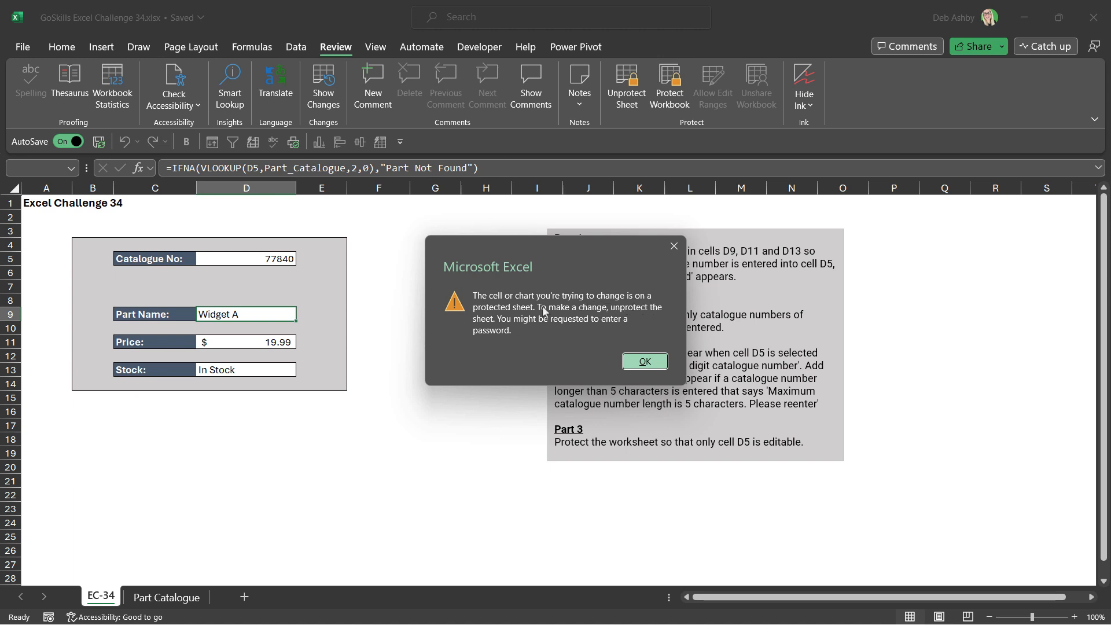
click(637, 363)
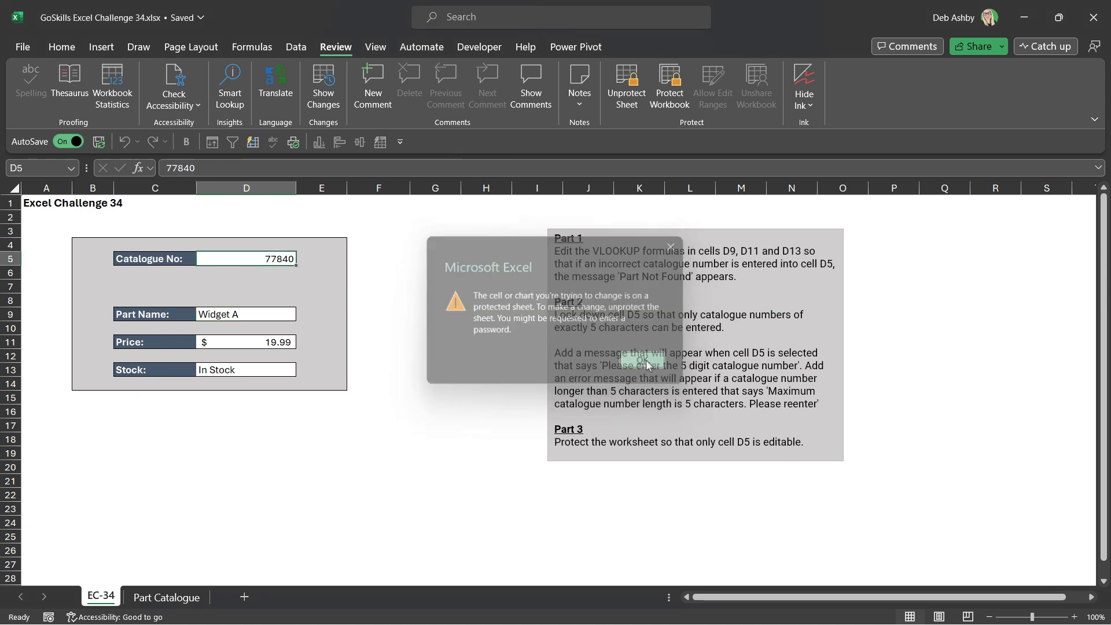
click(261, 342)
double_click(264, 343)
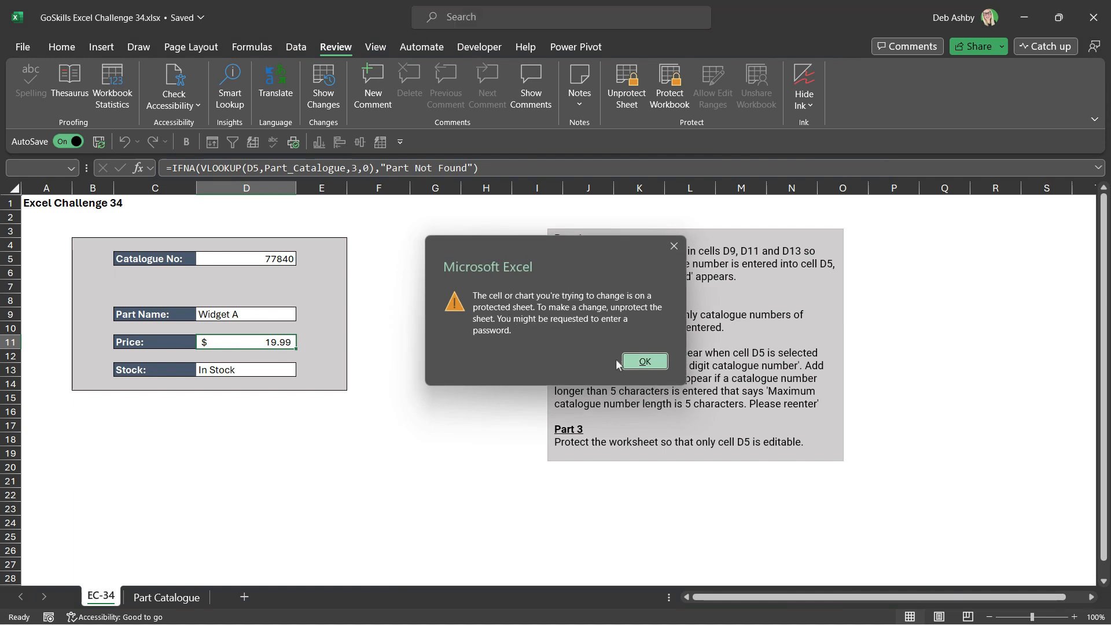
click(642, 361)
click(263, 370)
double_click(264, 370)
click(645, 363)
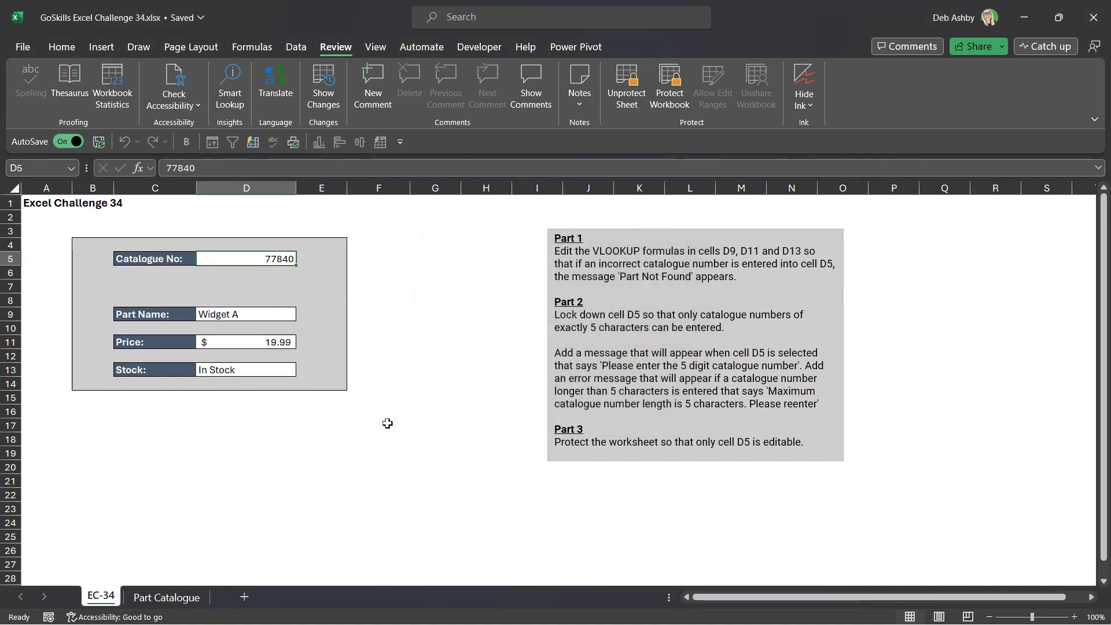
Step: Test that cell D5 is still editable by entering catalogue number 12345, and replace it with 51558
click(275, 260)
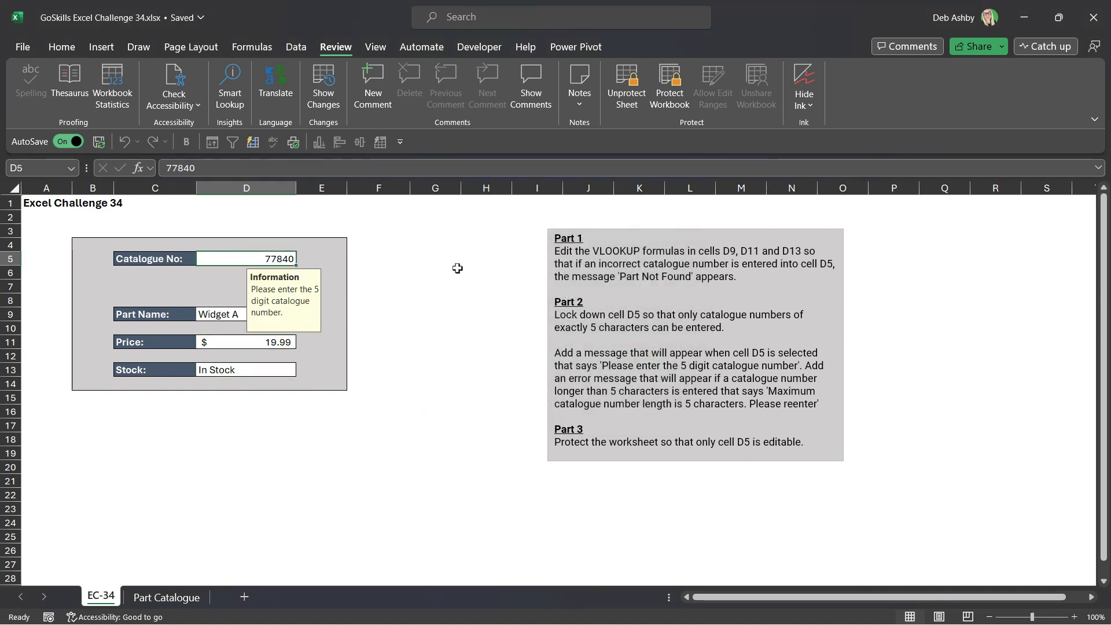
text(12345)
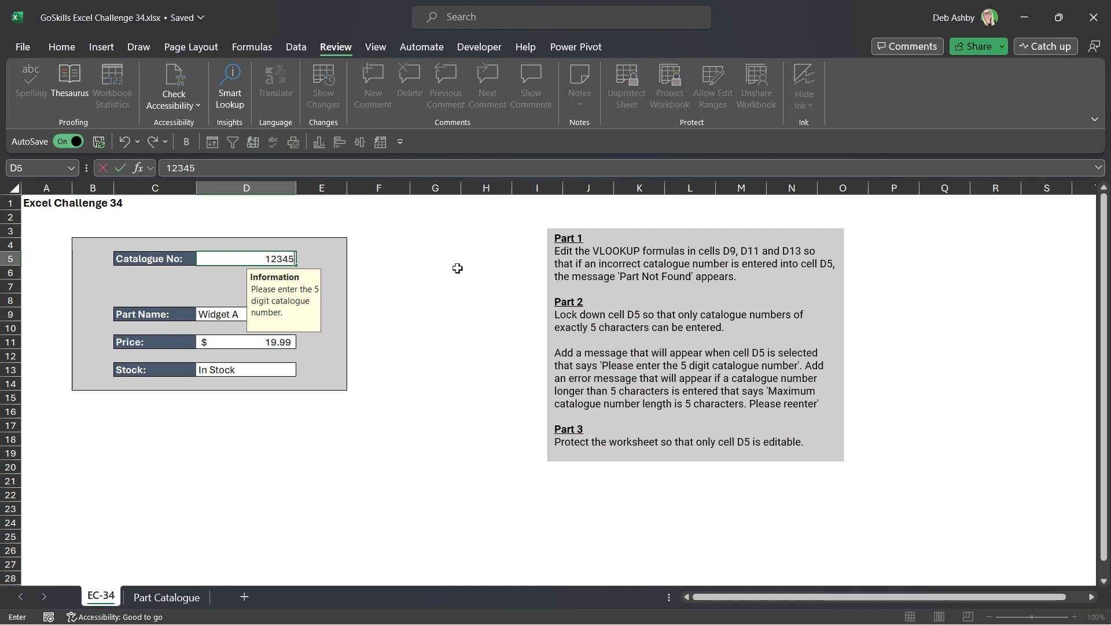
key(Return)
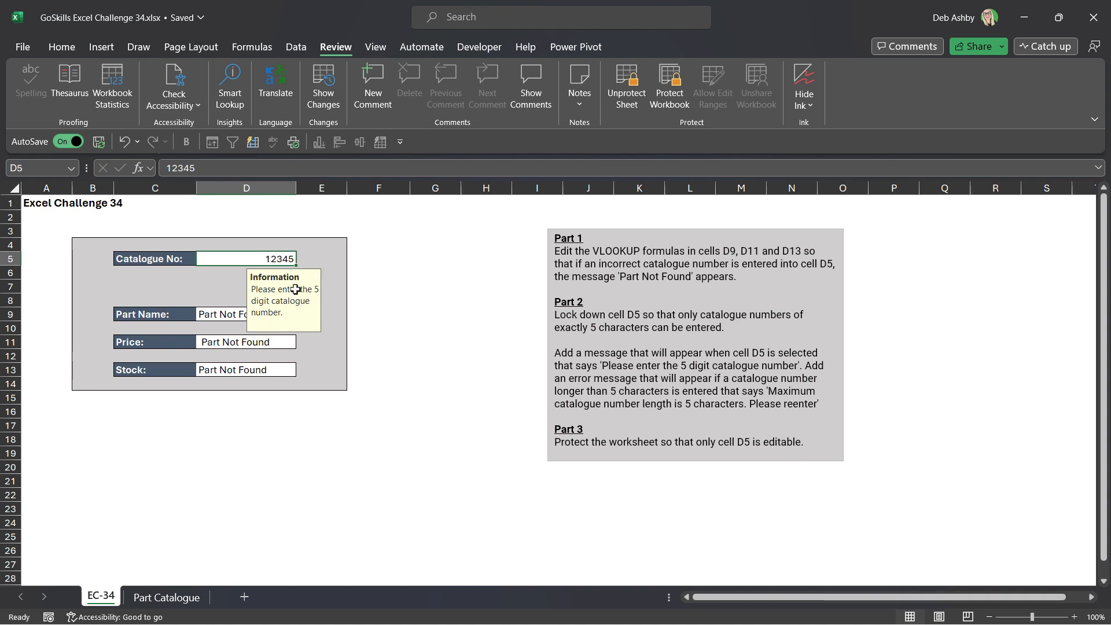
text(51558)
key(Return)
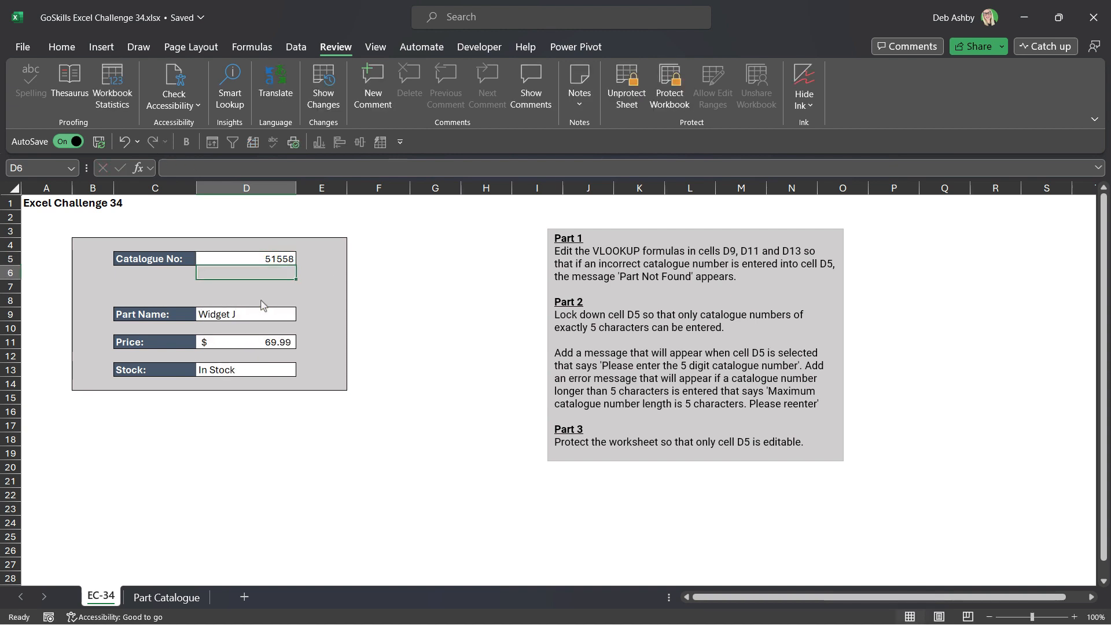
click(446, 283)
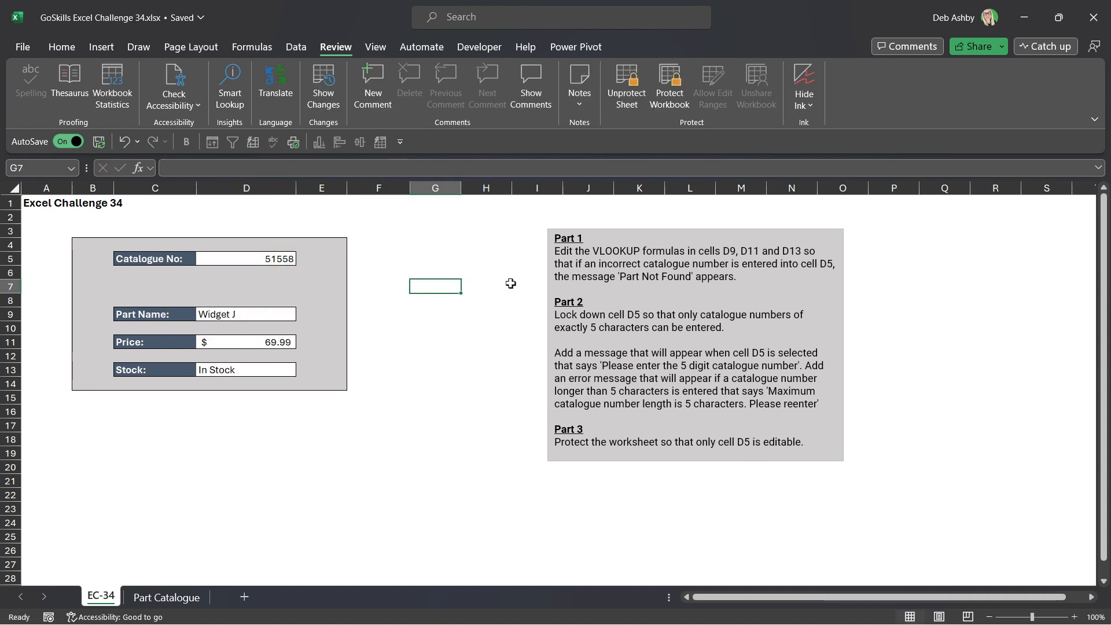